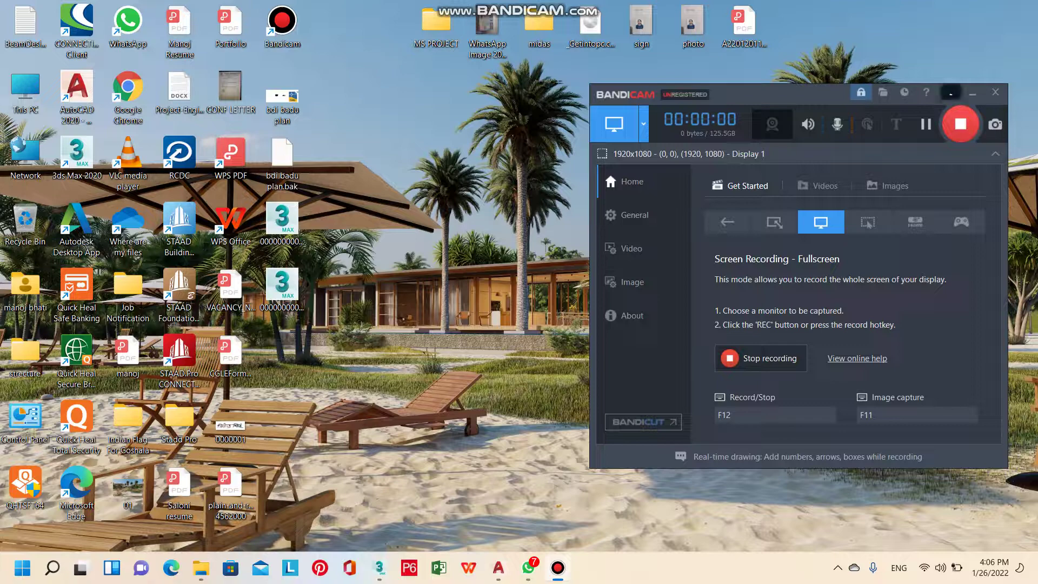
Bring the maximised 3ds Max window with the house model to the front
{"action": "key", "text": "alt+Tab"}
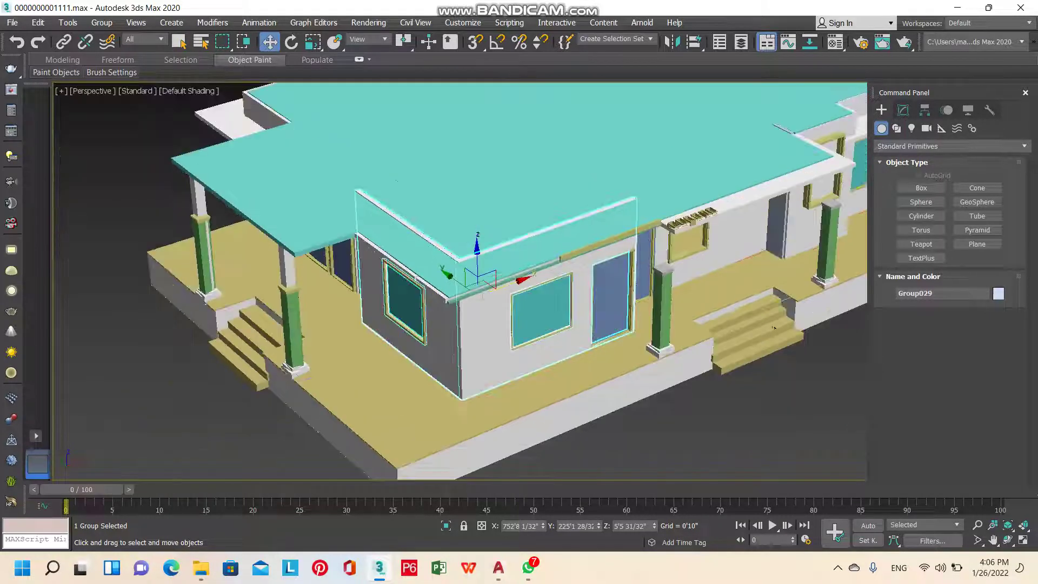
Inspect the front step block and porch floor outline, then clear the selection
{"action": "left_click", "coordinate": [773, 330]}
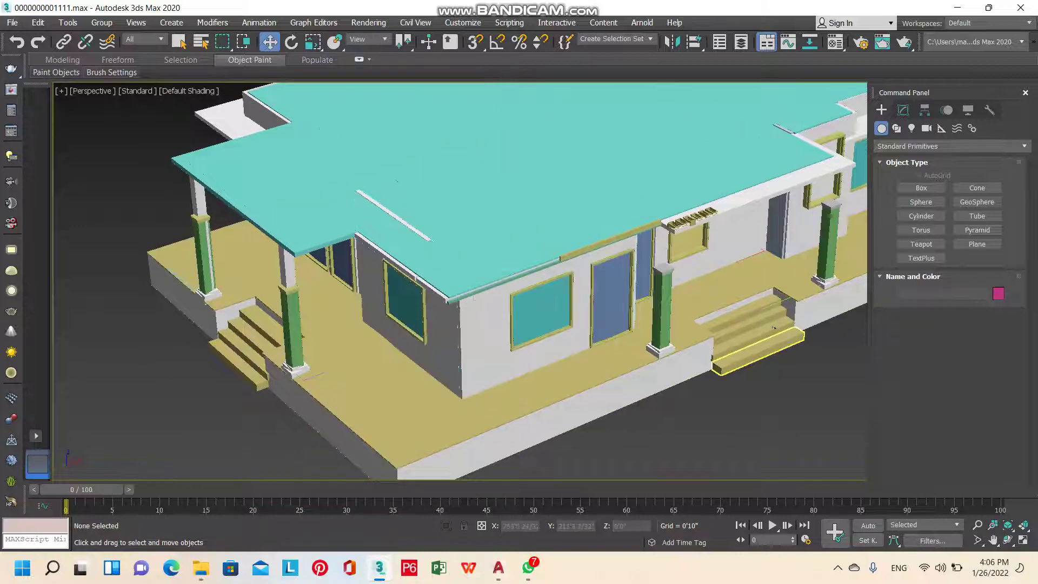
{"action": "middle_click_drag", "start_coordinate": [773, 329], "coordinate": [716, 371], "text": "alt"}
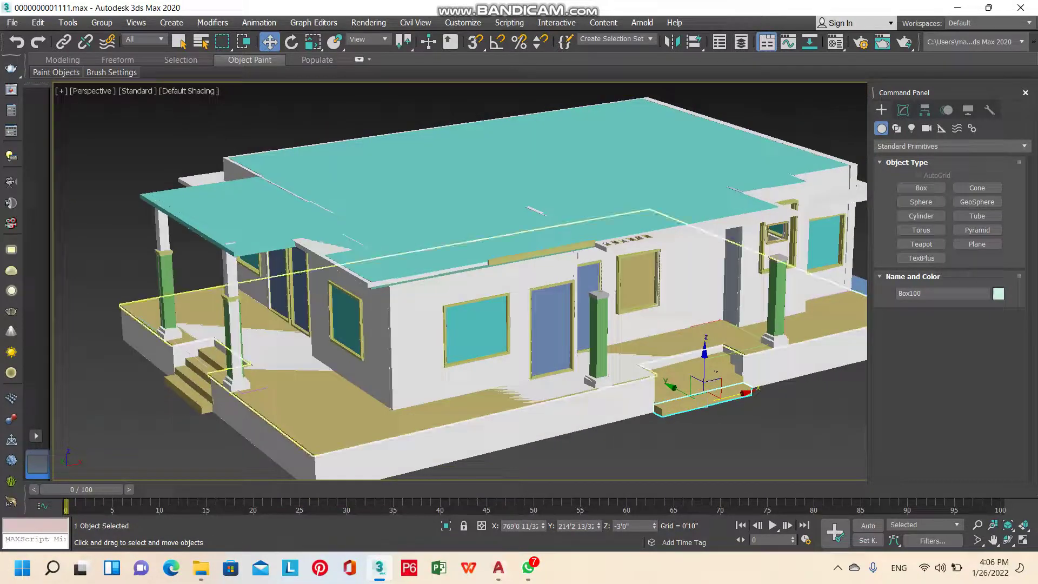
{"action": "key", "text": "ctrl+z"}
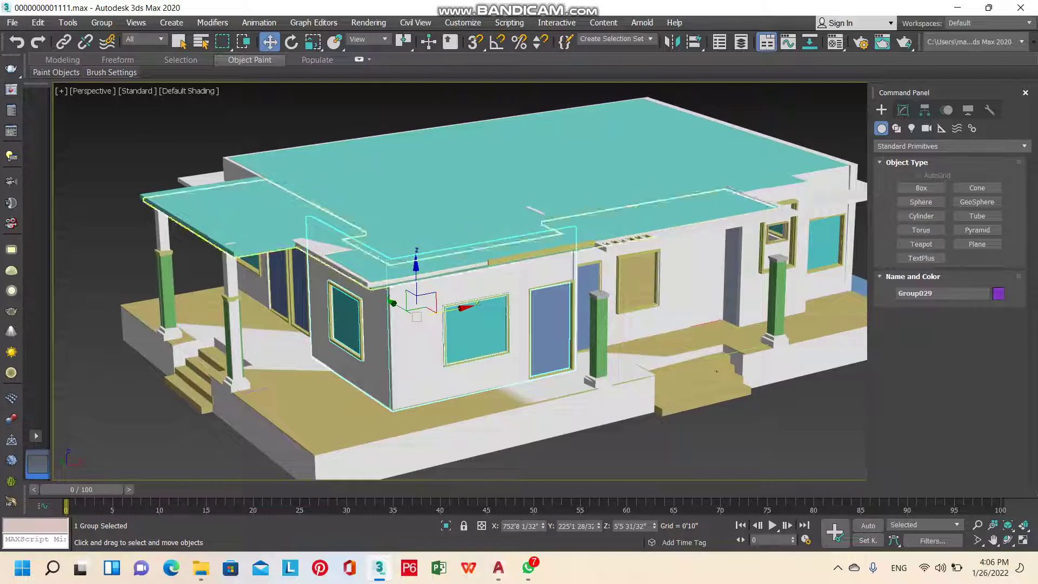
{"action": "left_click", "coordinate": [716, 371]}
{"action": "key", "text": "ctrl+d"}
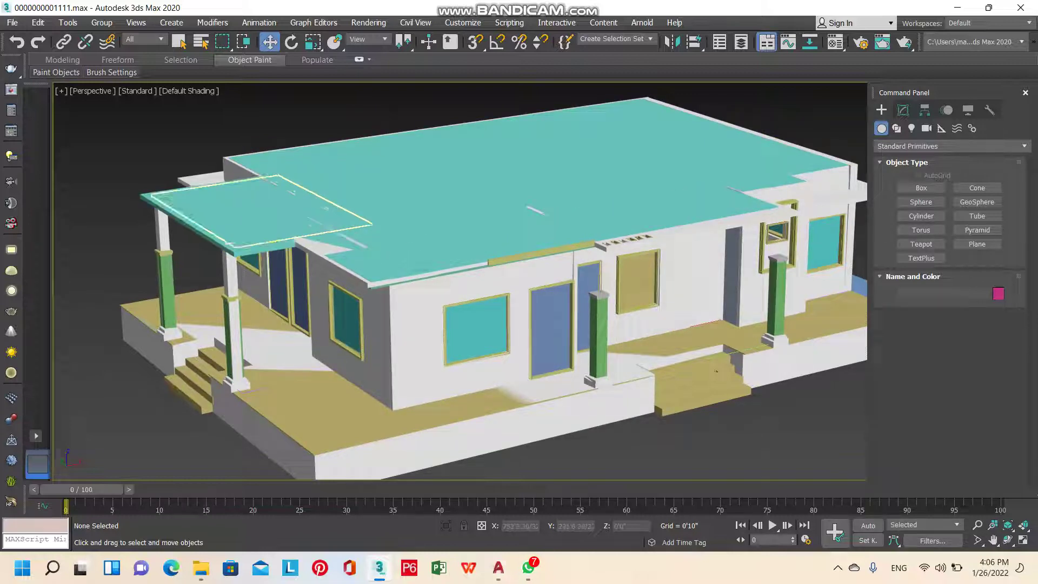
Frame the upper roof and crossing-select the loose wall beam floating above it
{"action": "middle_click_drag", "start_coordinate": [541, 248], "coordinate": [538, 279]}
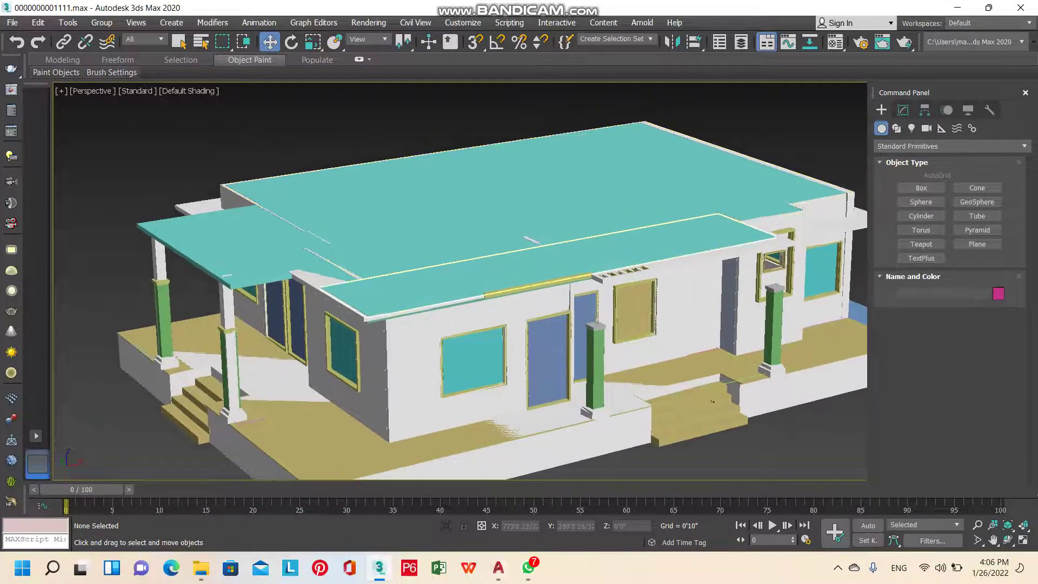
{"action": "scroll", "coordinate": [459, 282], "scroll_direction": "down", "scroll_amount": 2}
{"action": "scroll", "coordinate": [460, 281], "scroll_direction": "down", "scroll_amount": 2}
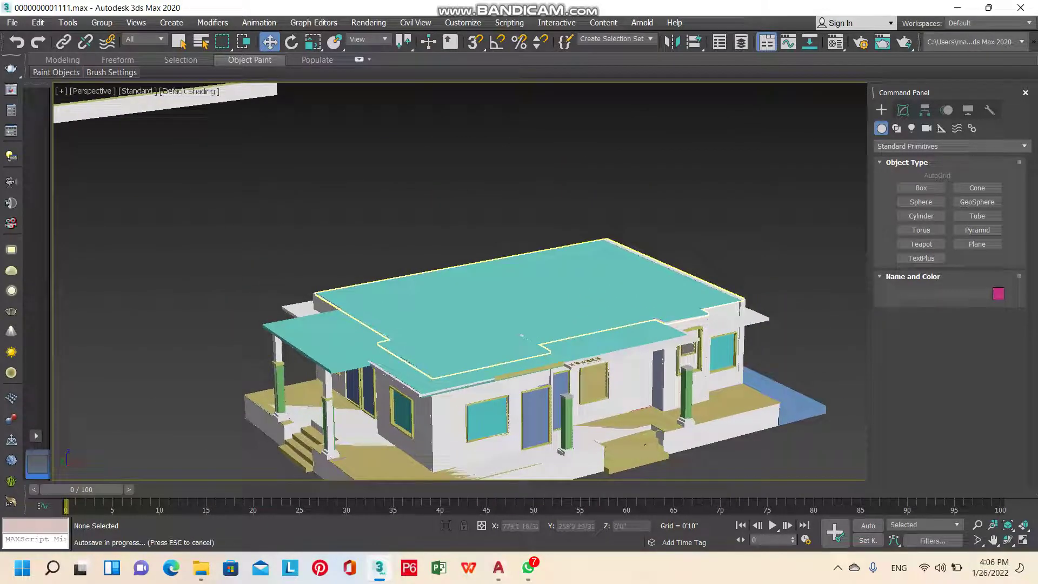
{"action": "middle_click_drag", "start_coordinate": [540, 325], "coordinate": [644, 361]}
{"action": "mouse_move", "coordinate": [368, 169]}
{"action": "left_mouse_down"}
{"action": "mouse_move", "coordinate": [286, 100]}
{"action": "mouse_move", "coordinate": [386, 206]}
{"action": "mouse_move", "coordinate": [520, 257]}
{"action": "mouse_move", "coordinate": [565, 250]}
{"action": "left_mouse_up"}
Select the whole house and isolate it with Alt+Q
{"action": "scroll", "coordinate": [565, 250], "scroll_direction": "down", "scroll_amount": 3}
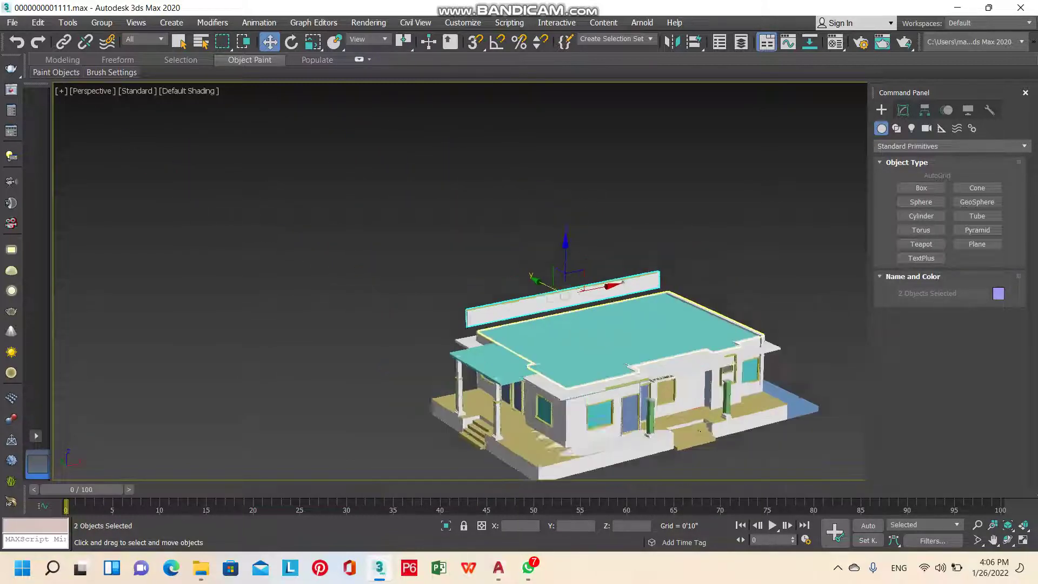
{"action": "scroll", "coordinate": [565, 250], "scroll_direction": "down", "scroll_amount": 2}
{"action": "left_click_drag", "start_coordinate": [776, 444], "coordinate": [335, 217]}
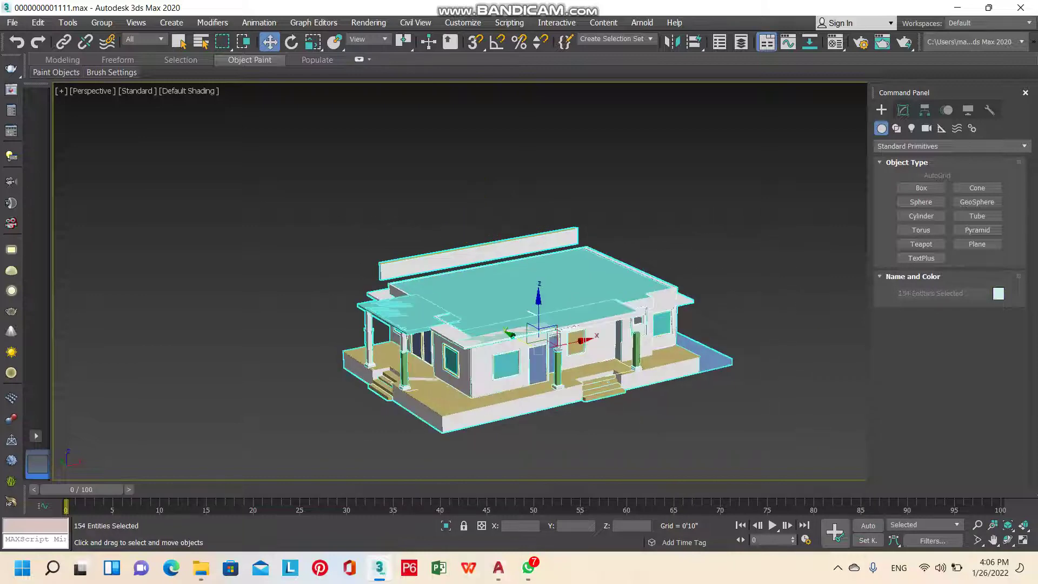
{"action": "key", "text": "alt+q"}
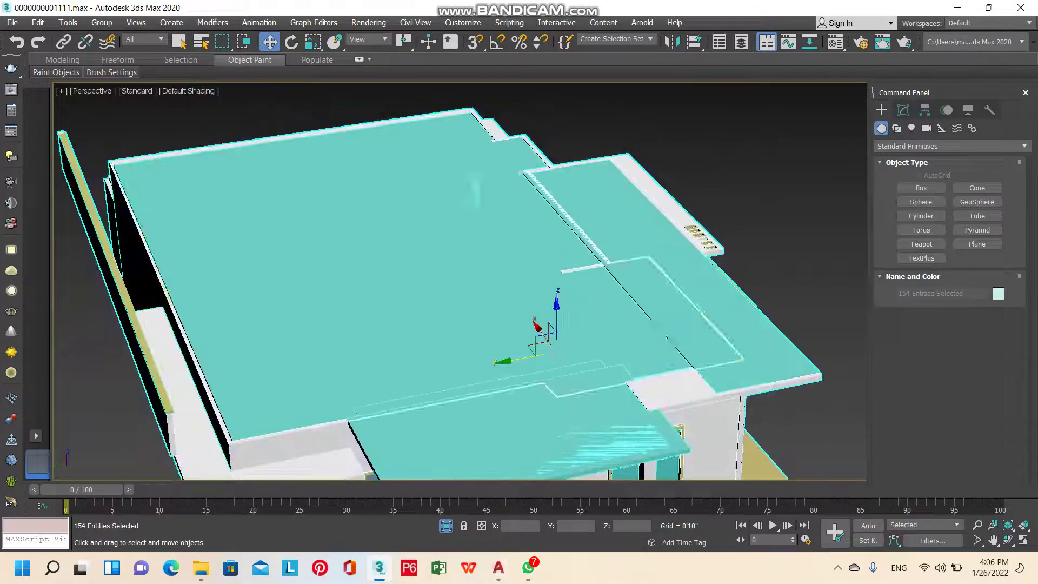
Snap the loose wall and its yellow cap onto the roof-edge wall corner
{"action": "middle_click_drag", "start_coordinate": [703, 346], "coordinate": [826, 346], "text": "alt"}
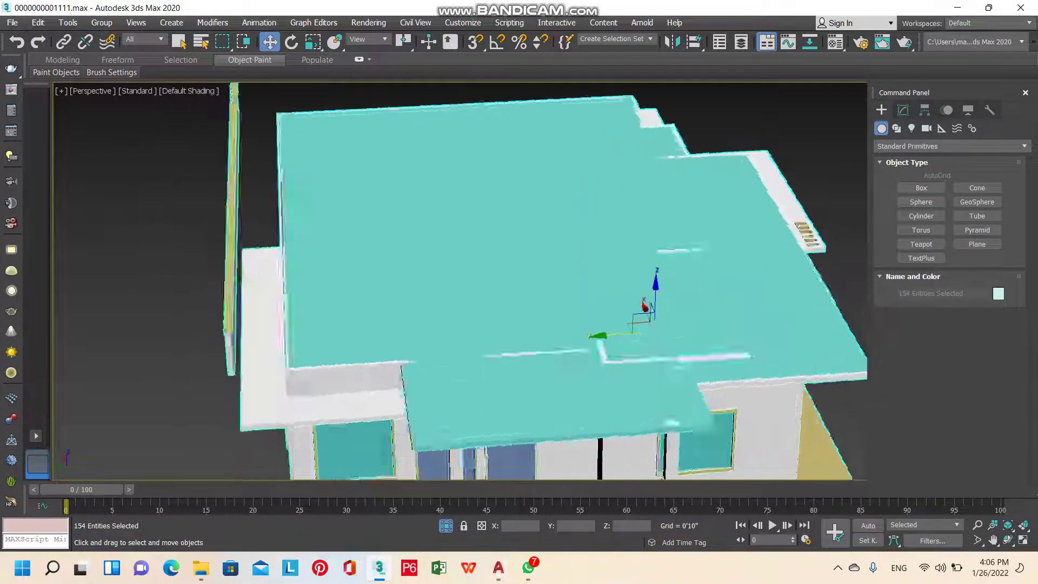
{"action": "left_click", "coordinate": [825, 345]}
{"action": "scroll", "coordinate": [192, 282], "scroll_direction": "up", "scroll_amount": 5}
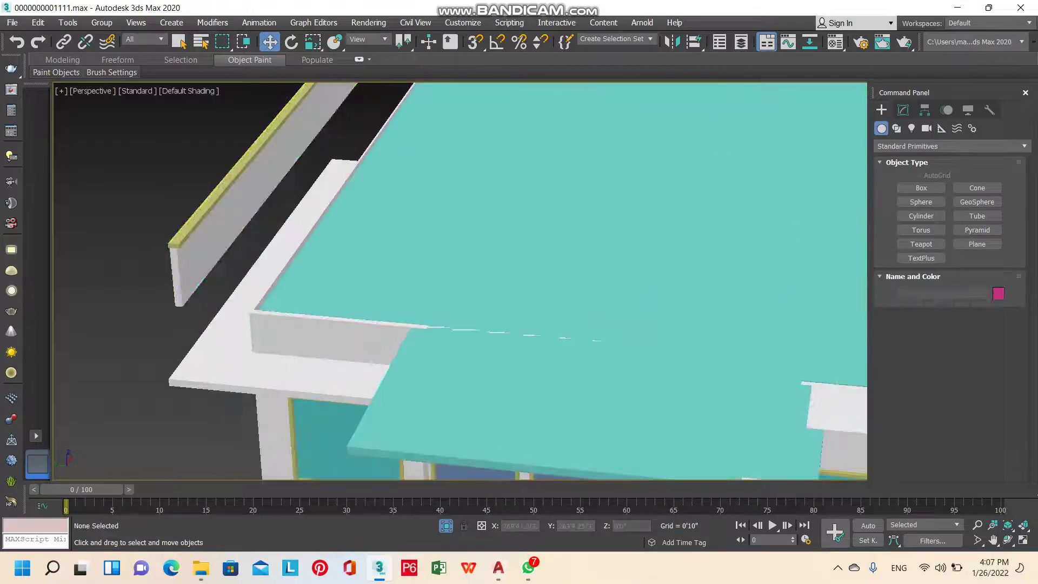
{"action": "left_click", "coordinate": [184, 301]}
{"action": "scroll", "coordinate": [323, 148], "scroll_direction": "down", "scroll_amount": 5}
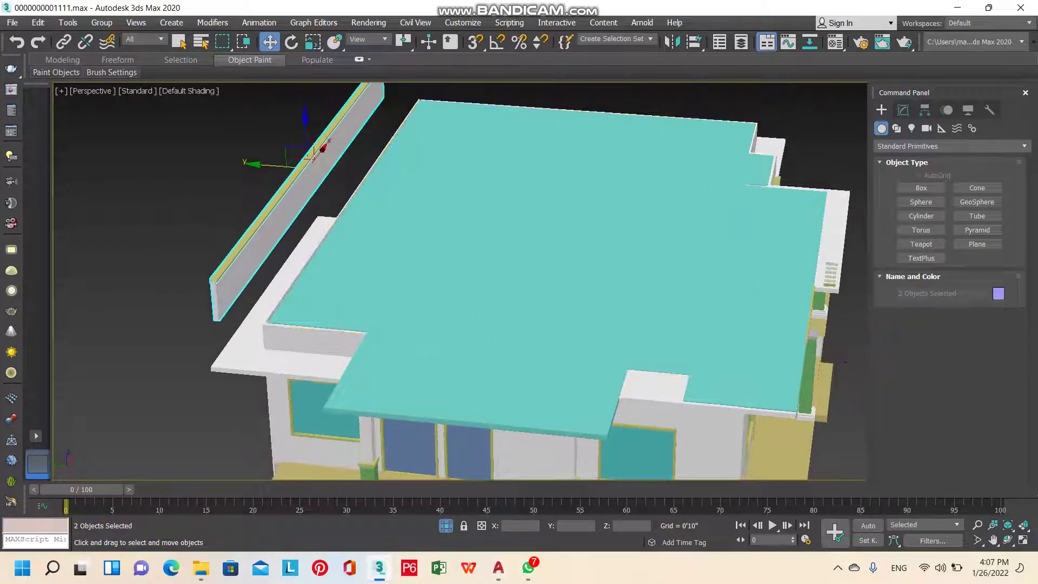
{"action": "left_click_drag", "start_coordinate": [322, 149], "coordinate": [383, 157]}
{"action": "scroll", "coordinate": [382, 157], "scroll_direction": "up", "scroll_amount": 5}
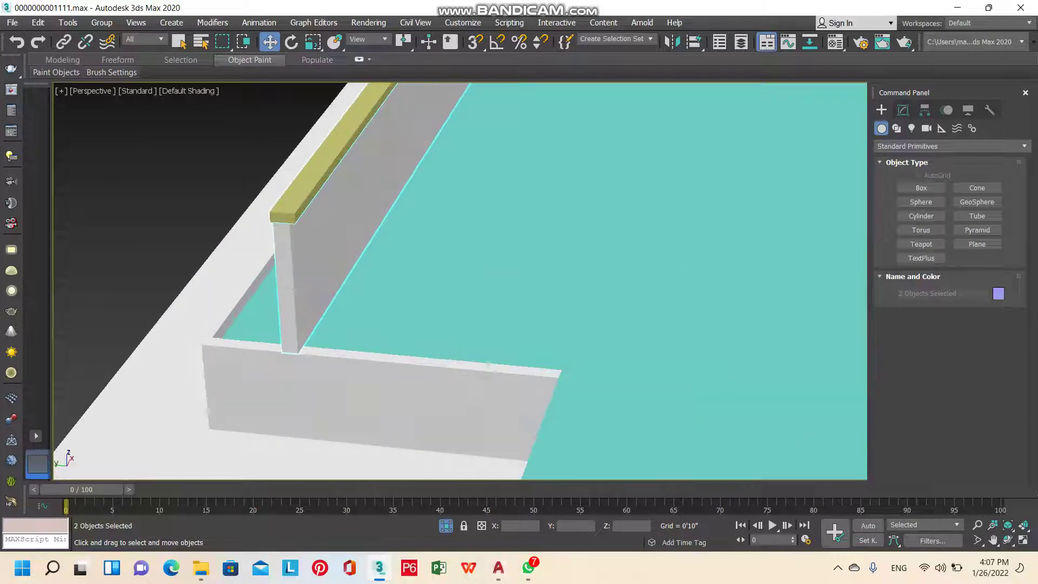
{"action": "middle_click_drag", "start_coordinate": [383, 157], "coordinate": [433, 163], "text": "alt"}
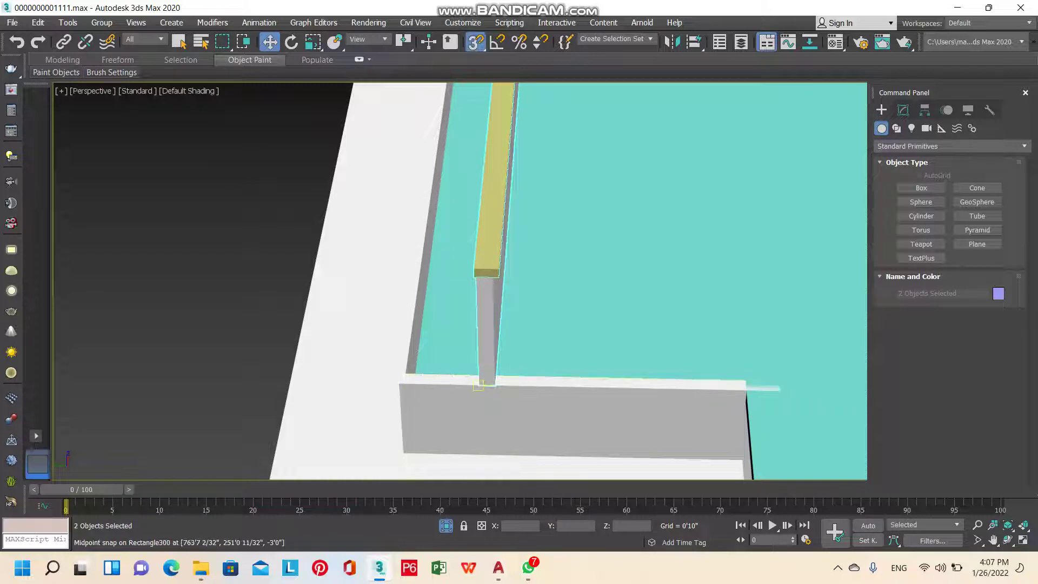
{"action": "left_click_drag", "start_coordinate": [478, 386], "coordinate": [400, 384]}
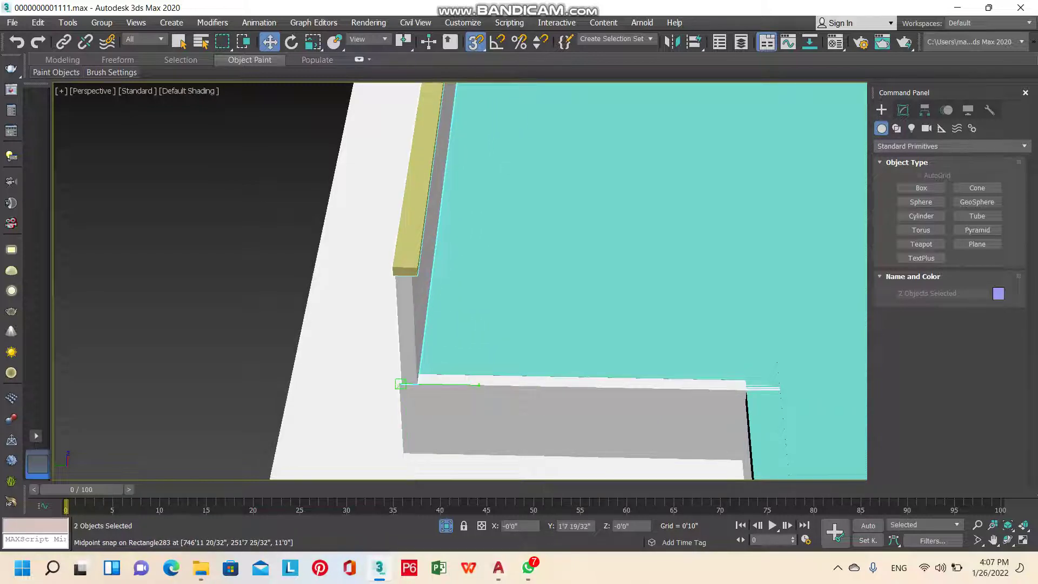
Reframe the roof edge, clear the selection, and orbit to a near-frontal top view
{"action": "scroll", "coordinate": [408, 384], "scroll_direction": "up", "scroll_amount": 2}
{"action": "scroll", "coordinate": [408, 385], "scroll_direction": "up", "scroll_amount": 1}
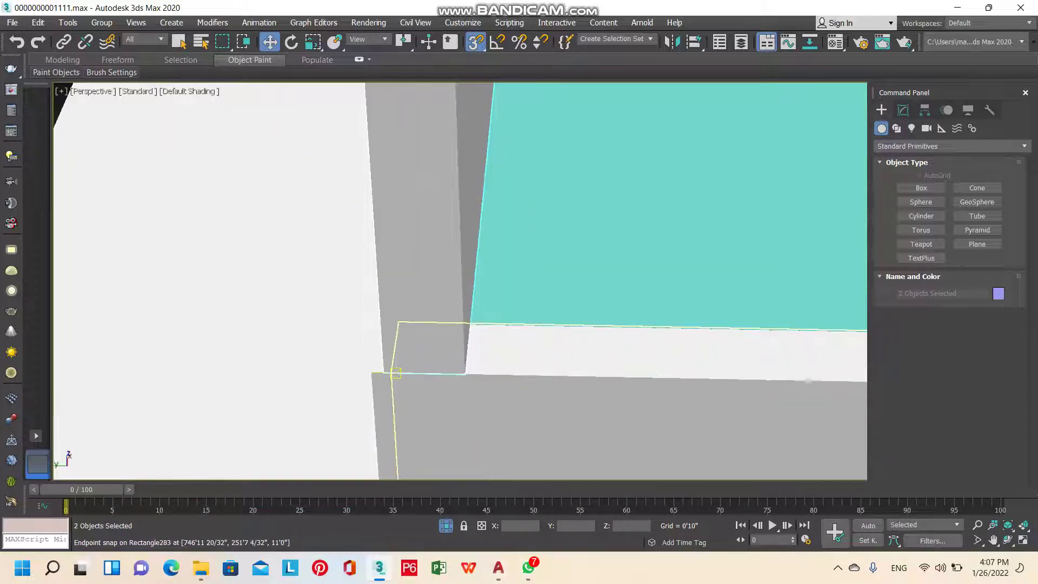
{"action": "scroll", "coordinate": [408, 385], "scroll_direction": "up", "scroll_amount": 3}
{"action": "scroll", "coordinate": [576, 369], "scroll_direction": "down", "scroll_amount": 4}
{"action": "scroll", "coordinate": [576, 369], "scroll_direction": "up", "scroll_amount": 1}
{"action": "scroll", "coordinate": [576, 370], "scroll_direction": "up", "scroll_amount": 2}
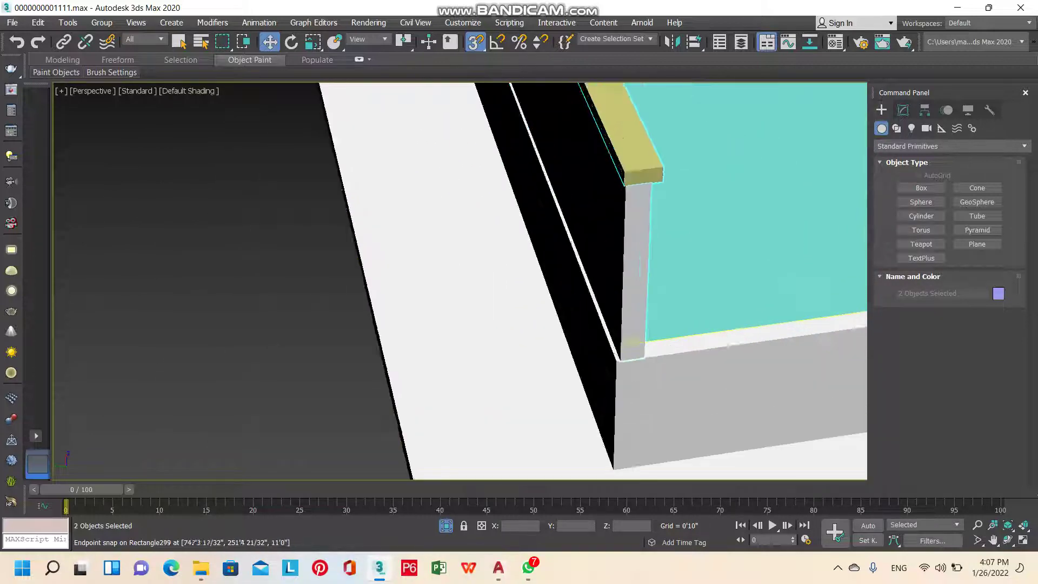
{"action": "scroll", "coordinate": [576, 369], "scroll_direction": "up", "scroll_amount": 2}
{"action": "scroll", "coordinate": [576, 370], "scroll_direction": "up", "scroll_amount": 1}
{"action": "scroll", "coordinate": [576, 398], "scroll_direction": "down", "scroll_amount": 1}
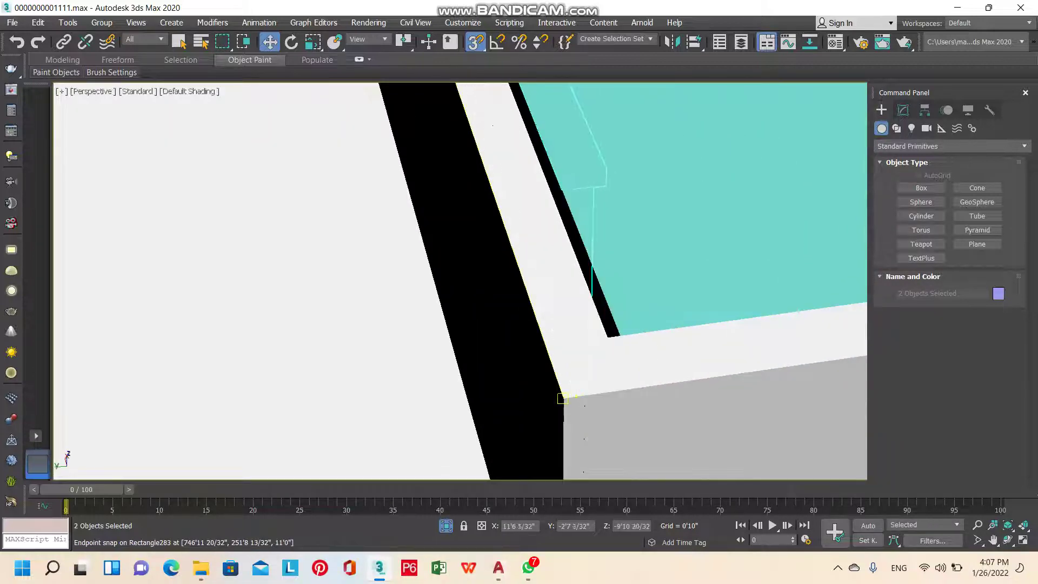
{"action": "scroll", "coordinate": [576, 397], "scroll_direction": "up", "scroll_amount": 1}
{"action": "scroll", "coordinate": [576, 397], "scroll_direction": "down", "scroll_amount": 2}
{"action": "scroll", "coordinate": [523, 128], "scroll_direction": "down", "scroll_amount": 2}
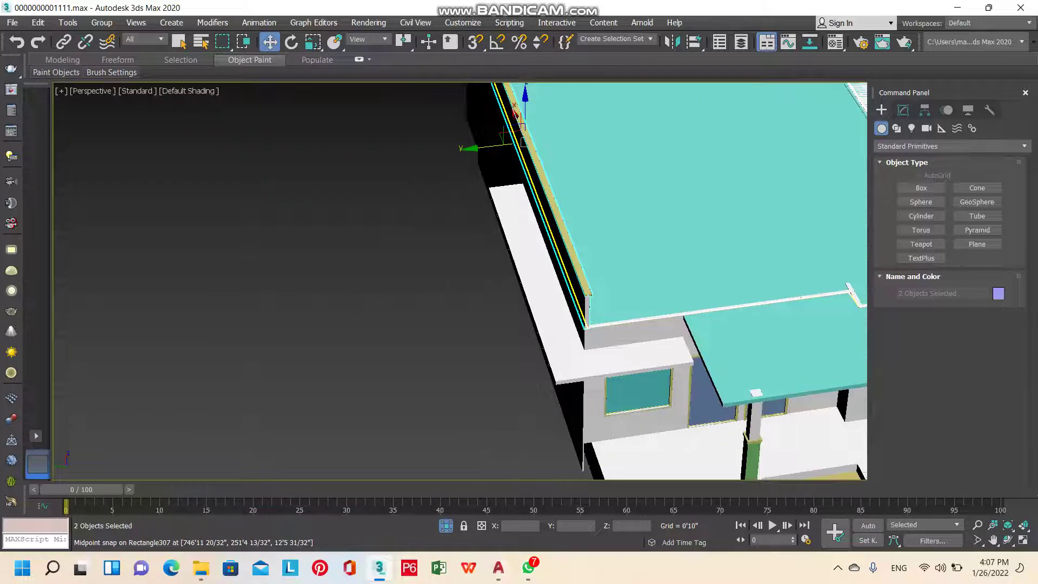
{"action": "middle_click_drag", "start_coordinate": [524, 129], "coordinate": [515, 135]}
{"action": "scroll", "coordinate": [605, 284], "scroll_direction": "down", "scroll_amount": 3}
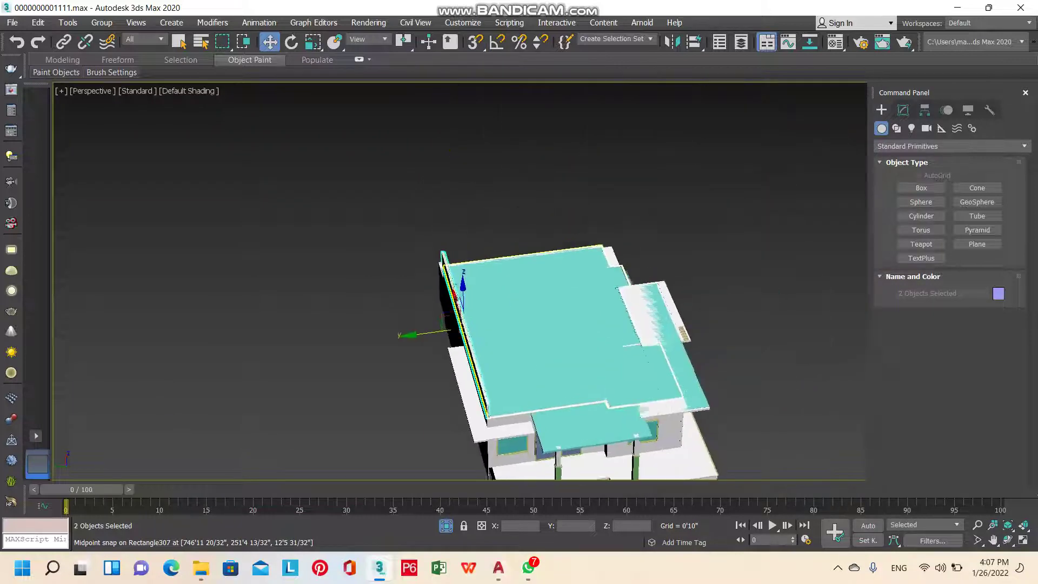
{"action": "middle_click_drag", "start_coordinate": [605, 283], "coordinate": [443, 303], "text": "alt"}
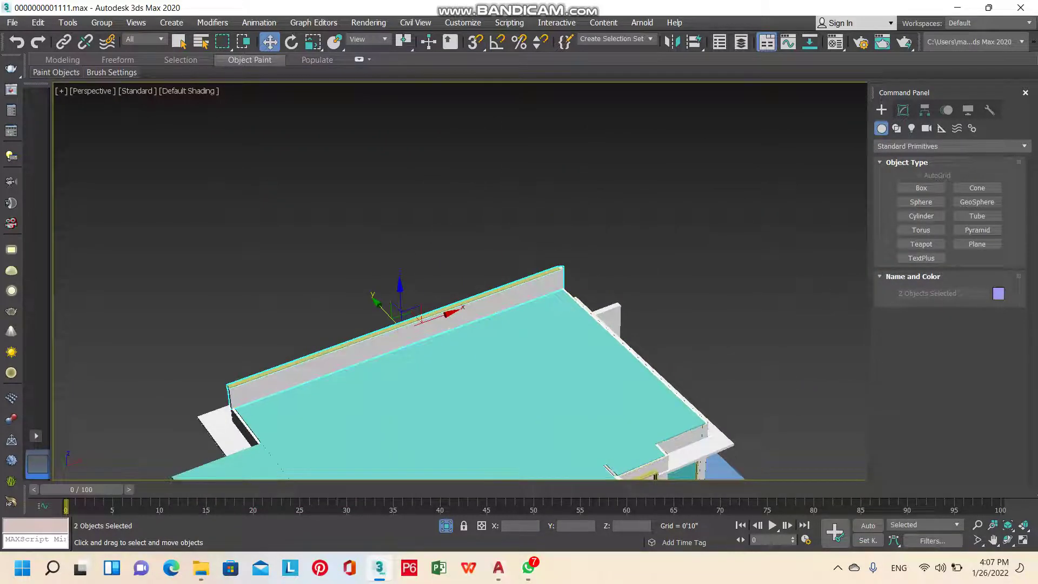
{"action": "key", "text": "ctrl+d"}
{"action": "scroll", "coordinate": [500, 346], "scroll_direction": "down", "scroll_amount": 1}
{"action": "scroll", "coordinate": [500, 346], "scroll_direction": "down", "scroll_amount": 1}
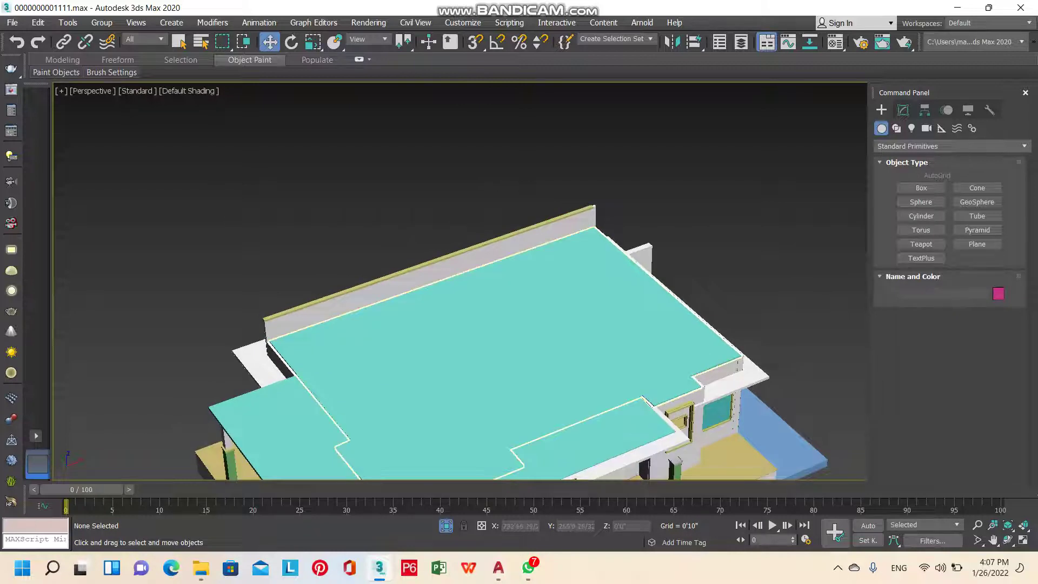
{"action": "middle_click_drag", "start_coordinate": [500, 346], "coordinate": [444, 270], "text": "alt"}
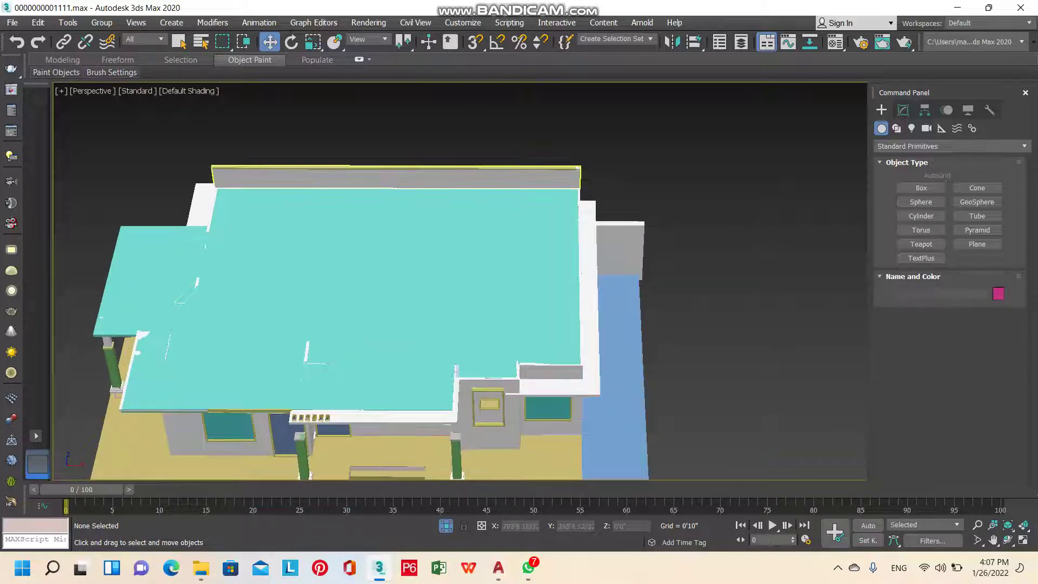
Shift-drag the top roof rail along Y to clone it as Rectangle454
{"action": "left_click", "coordinate": [395, 166]}
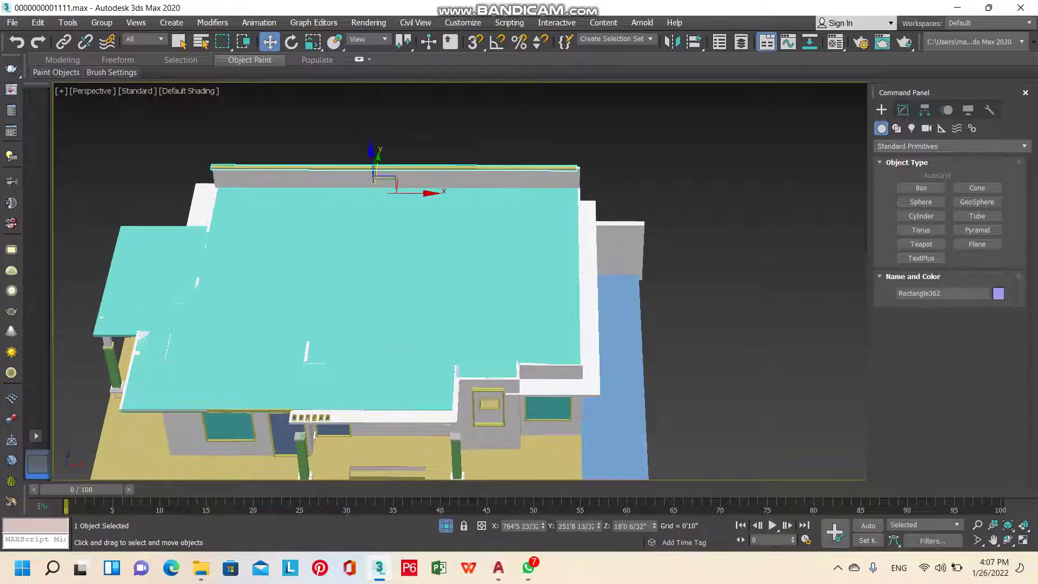
{"action": "left_click_drag", "start_coordinate": [374, 174], "coordinate": [365, 256], "text": "shift"}
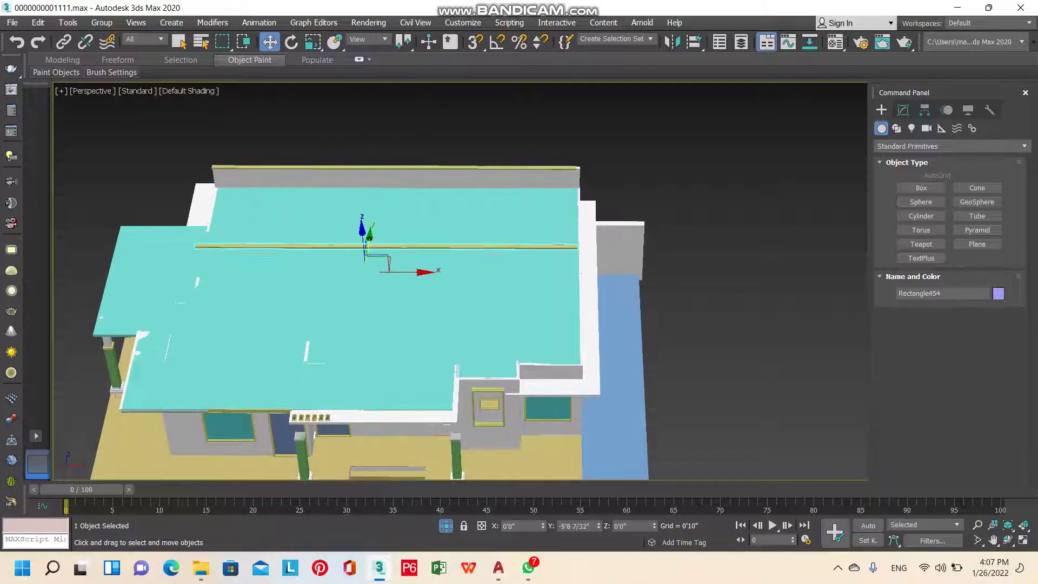
{"action": "key", "text": "Return"}
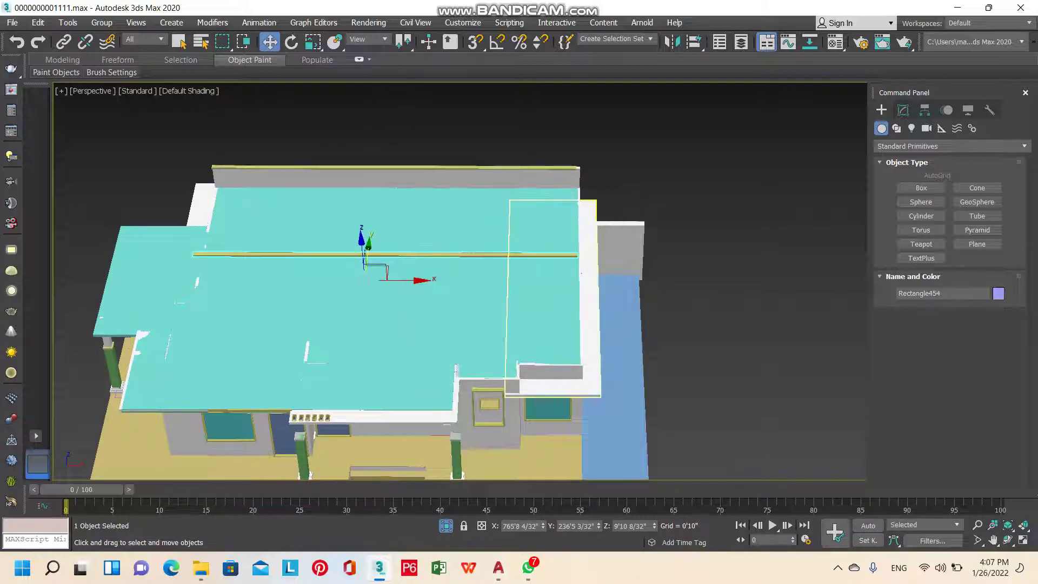
Try rotating the copied rail and undo both test rotations
{"action": "key", "text": "e"}
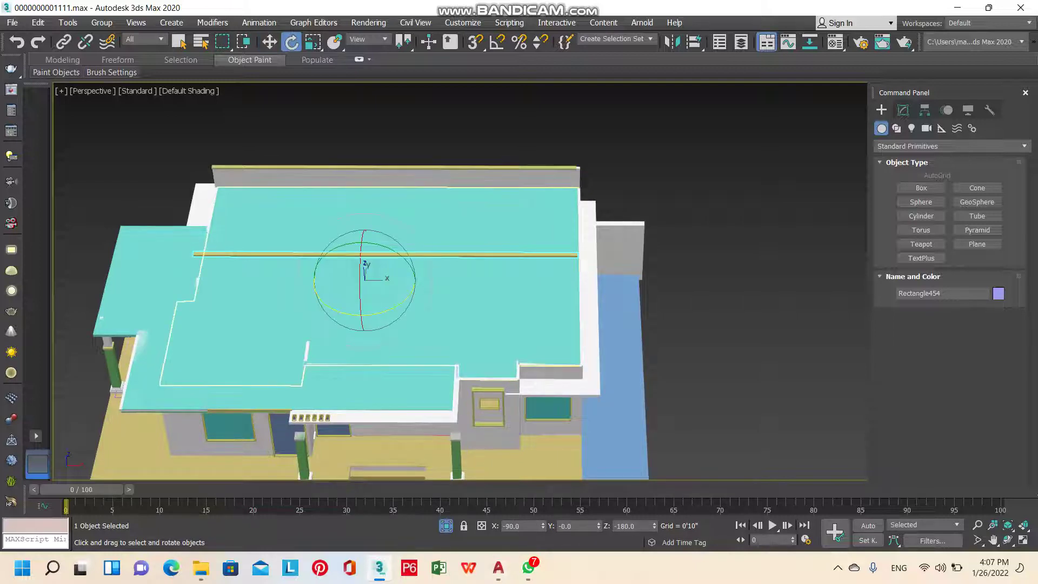
{"action": "left_click_drag", "start_coordinate": [362, 314], "coordinate": [361, 295]}
{"action": "key", "text": "ctrl+z"}
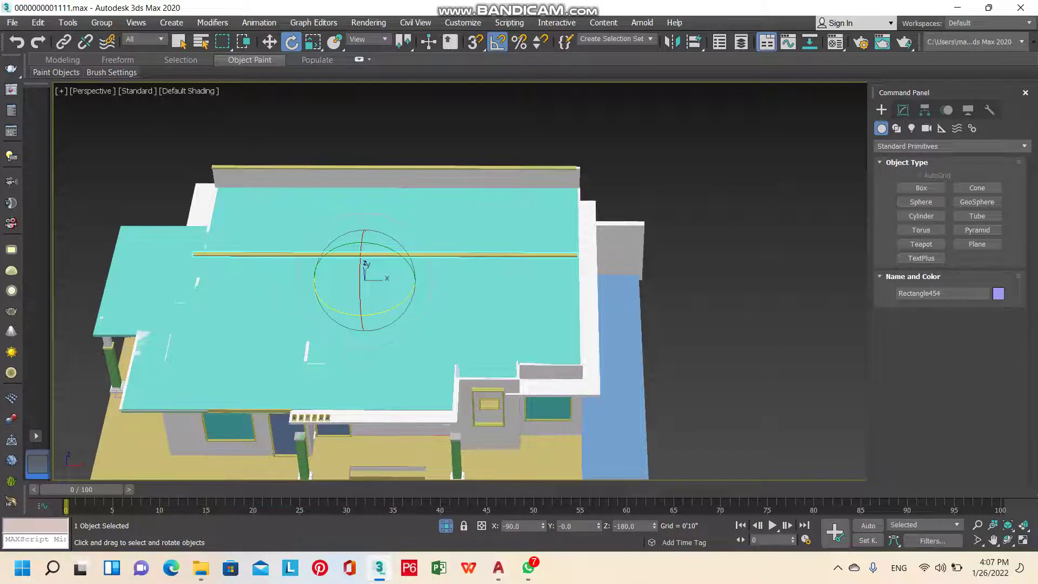
{"action": "left_click_drag", "start_coordinate": [320, 311], "coordinate": [320, 305]}
{"action": "key", "text": "ctrl+z"}
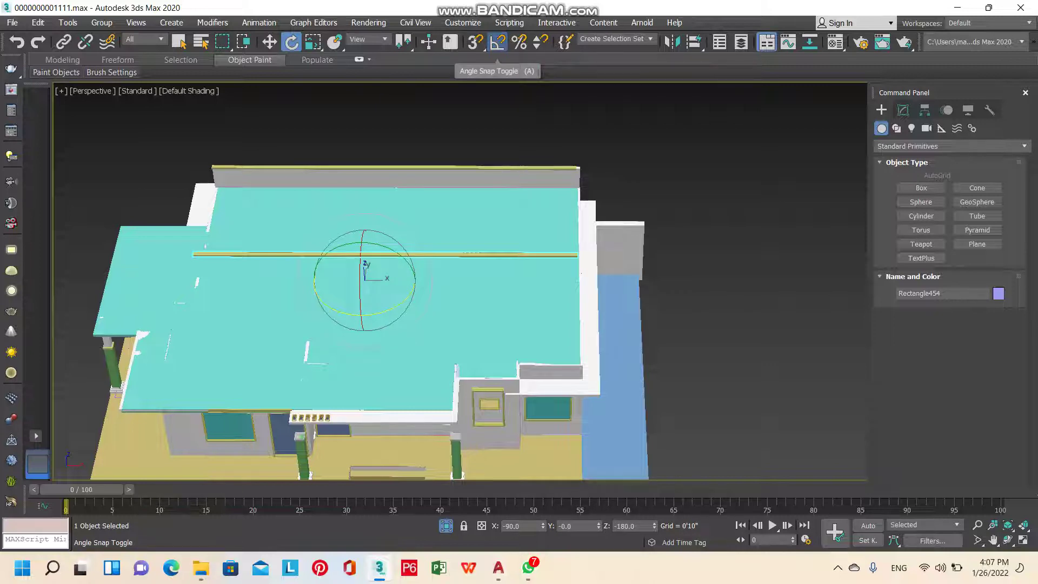
Set the angle snap to 90° and try rotating the copied rail
{"action": "right_click", "coordinate": [497, 41]}
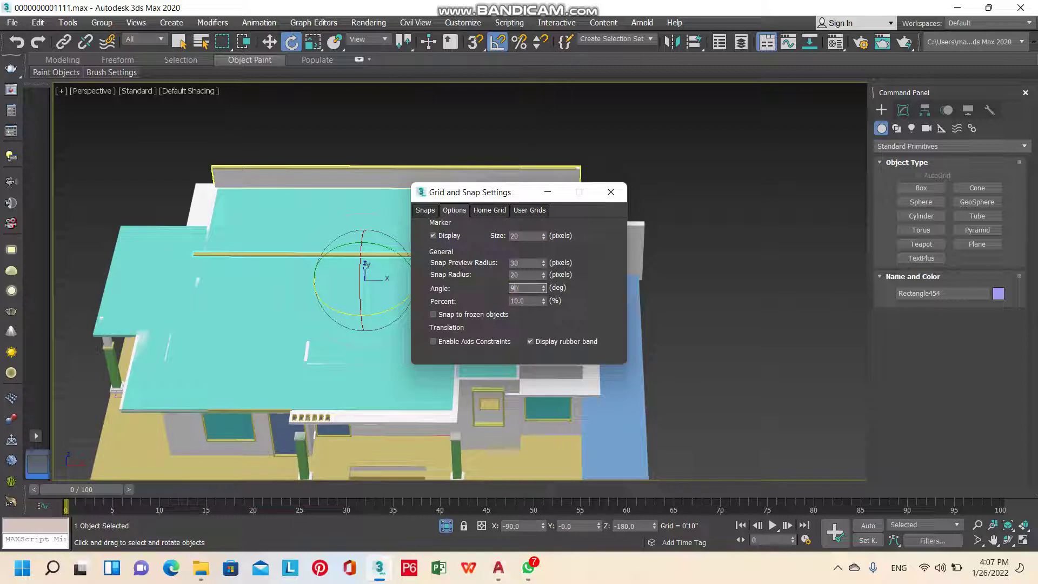
{"action": "left_click", "coordinate": [611, 192]}
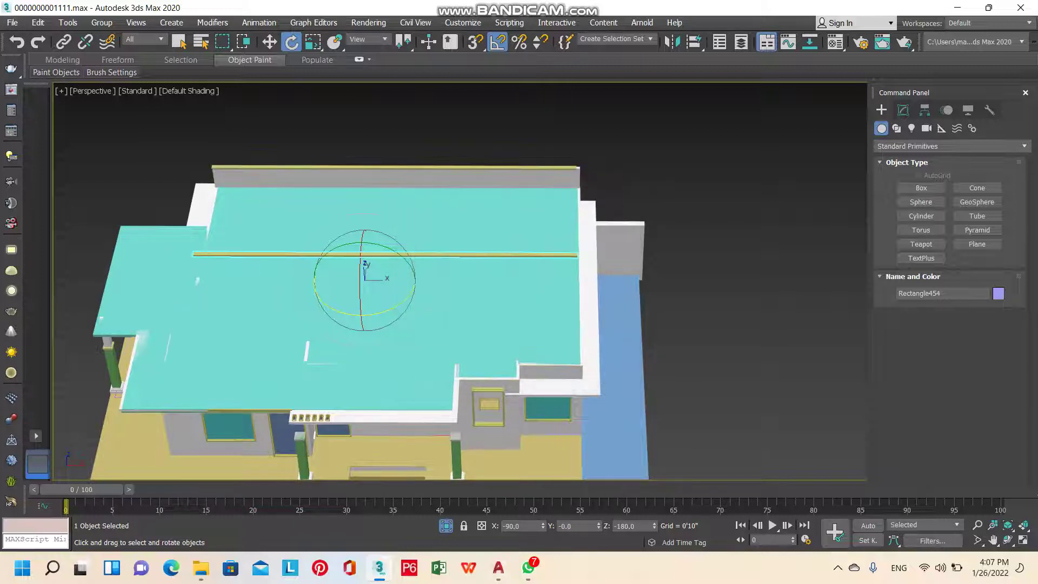
{"action": "left_click_drag", "start_coordinate": [378, 313], "coordinate": [327, 313]}
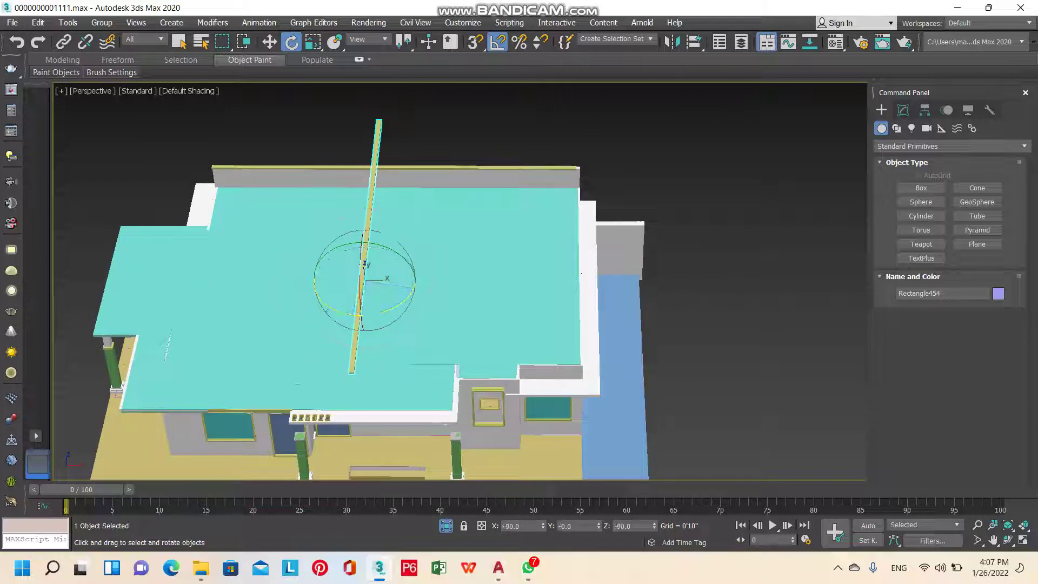
{"action": "left_click_drag", "start_coordinate": [382, 353], "coordinate": [324, 340]}
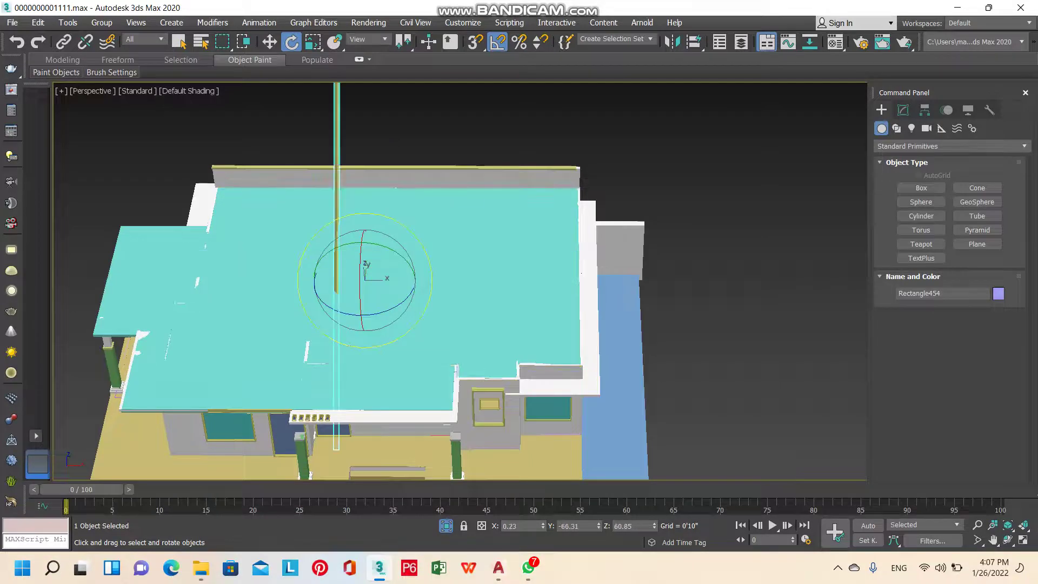
In Top view, turn the copied rail 90° to run across the roof
{"action": "key", "text": "t"}
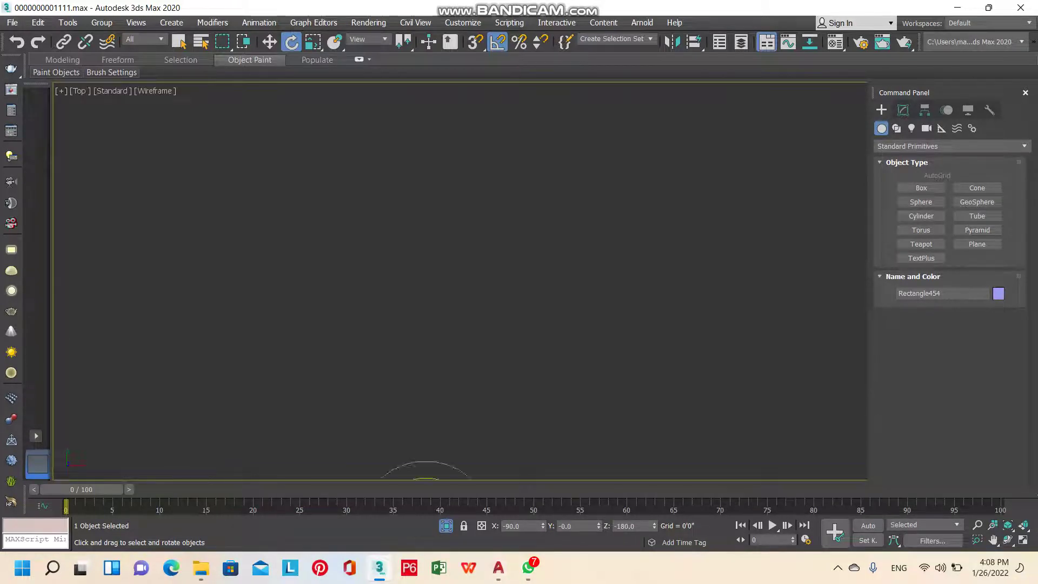
{"action": "key", "text": "z"}
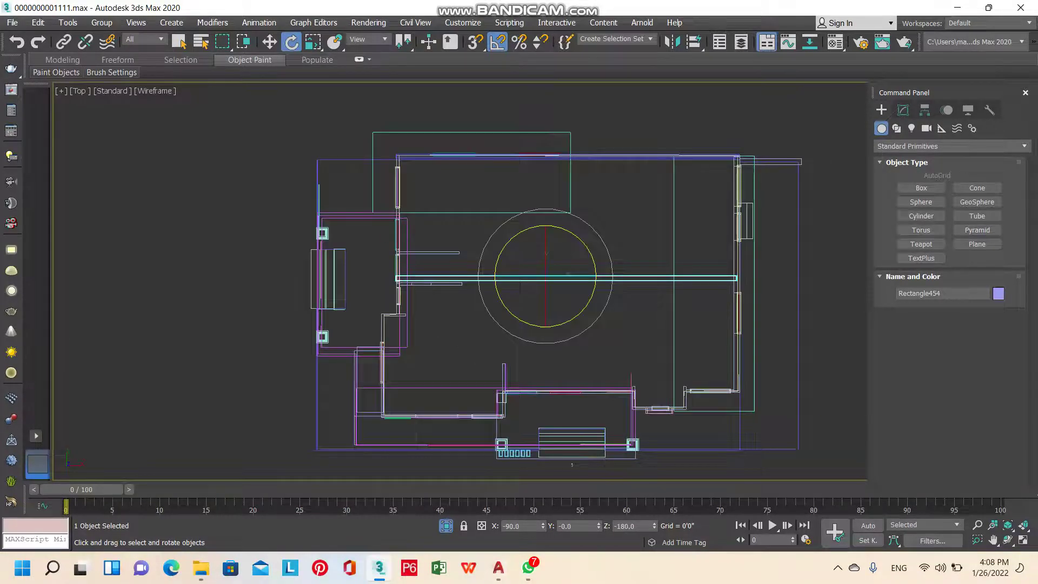
{"action": "left_click_drag", "start_coordinate": [546, 342], "coordinate": [584, 340]}
In Perspective view, slide the crosswise rail along X to the roof's right end
{"action": "key", "text": "w"}
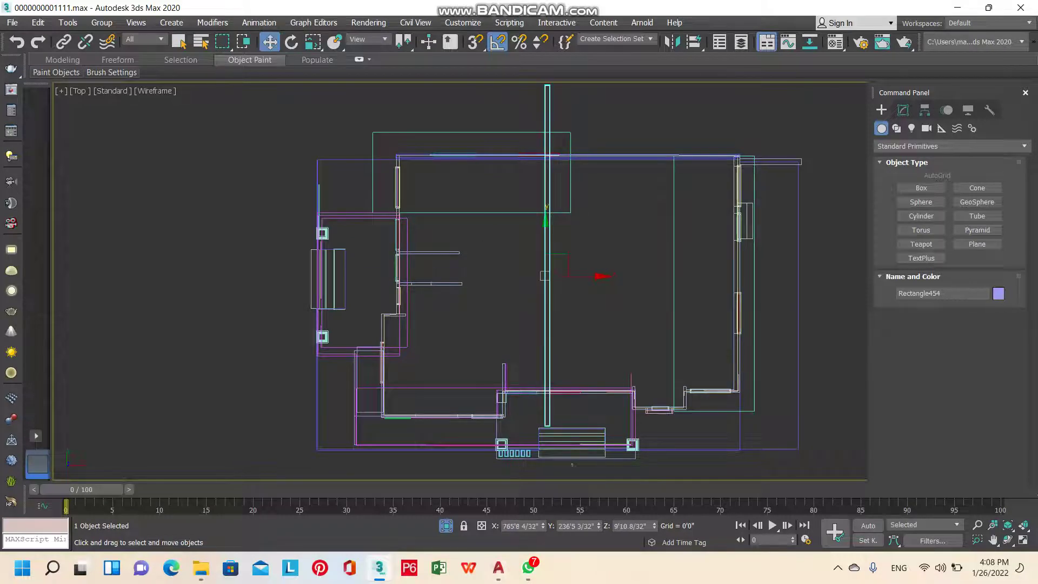
{"action": "key", "text": "p"}
{"action": "middle_click_drag", "start_coordinate": [459, 325], "coordinate": [459, 243], "text": "alt"}
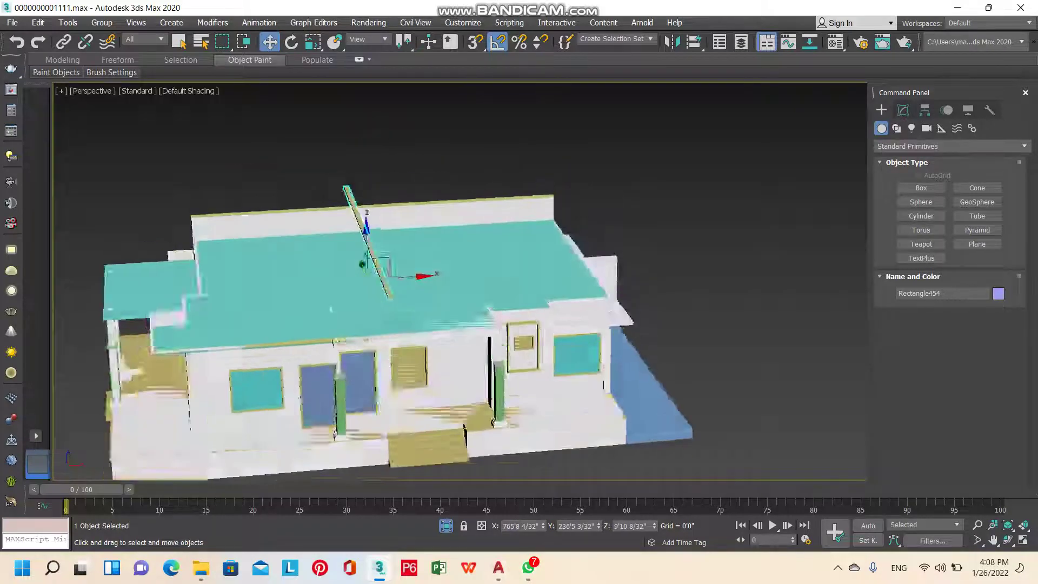
{"action": "left_click_drag", "start_coordinate": [400, 275], "coordinate": [605, 271]}
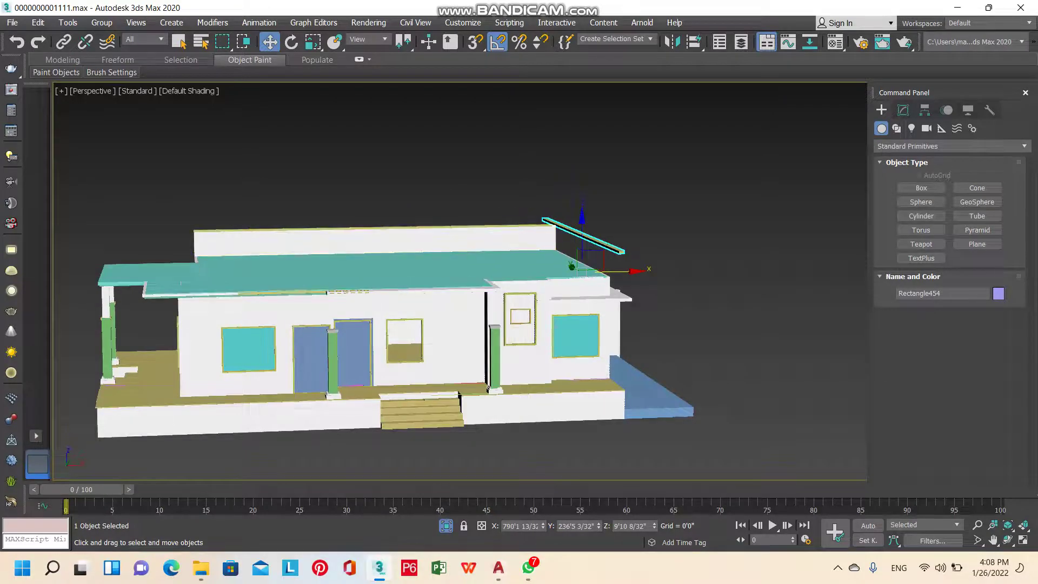
{"action": "mouse_move", "coordinate": [460, 243]}
{"action": "middle_mouse_down", "text": "alt"}
{"action": "mouse_move", "coordinate": [471, 324]}
{"action": "mouse_move", "coordinate": [422, 324]}
{"action": "mouse_move", "coordinate": [368, 292]}
{"action": "middle_mouse_up", "text": "alt"}
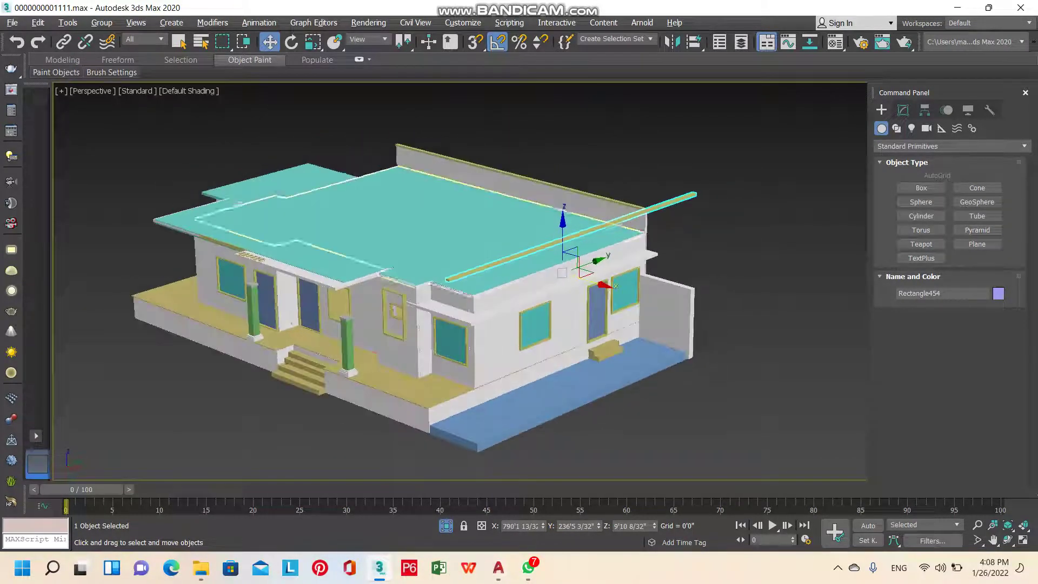
Shift-drag the back parapet wall to clone it as Rectangle455
{"action": "scroll", "coordinate": [571, 244], "scroll_direction": "up", "scroll_amount": 5}
{"action": "scroll", "coordinate": [571, 244], "scroll_direction": "down", "scroll_amount": 5}
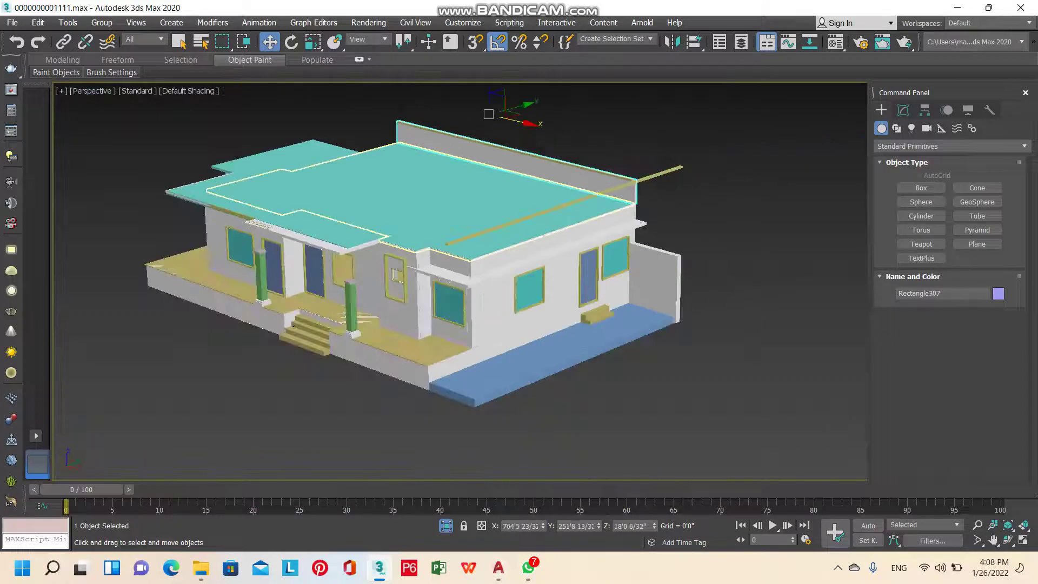
{"action": "left_click_drag", "start_coordinate": [492, 114], "coordinate": [393, 142], "text": "shift"}
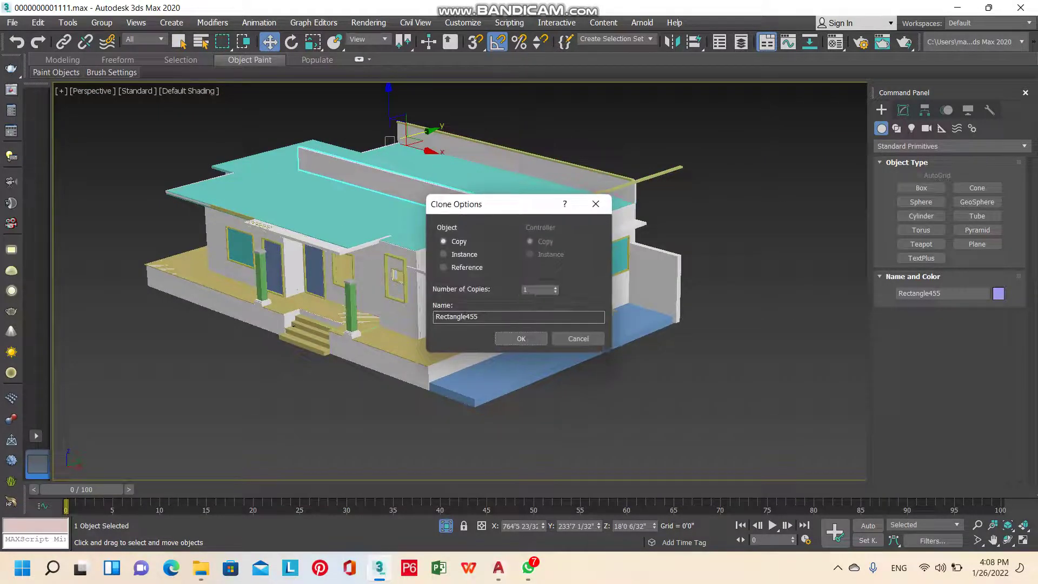
{"action": "left_click", "coordinate": [521, 339]}
{"action": "key", "text": "t"}
{"action": "key", "text": "F3"}
Turn the wall copy 90° in Top view to run crosswise
{"action": "key", "text": "e"}
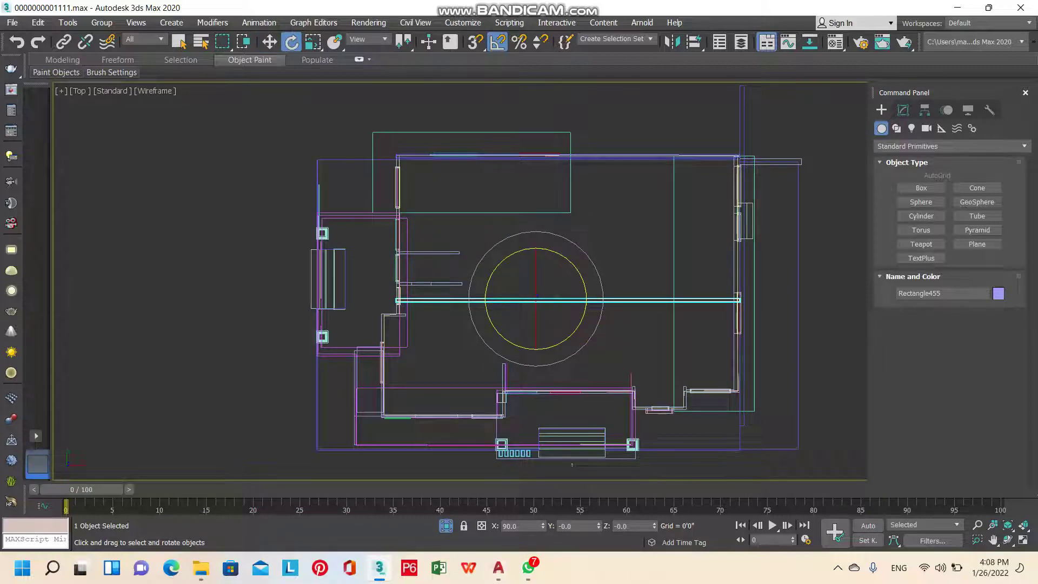
{"action": "left_click_drag", "start_coordinate": [537, 367], "coordinate": [568, 366]}
{"action": "key", "text": "w"}
{"action": "key", "text": "p"}
{"action": "key", "text": "F3"}
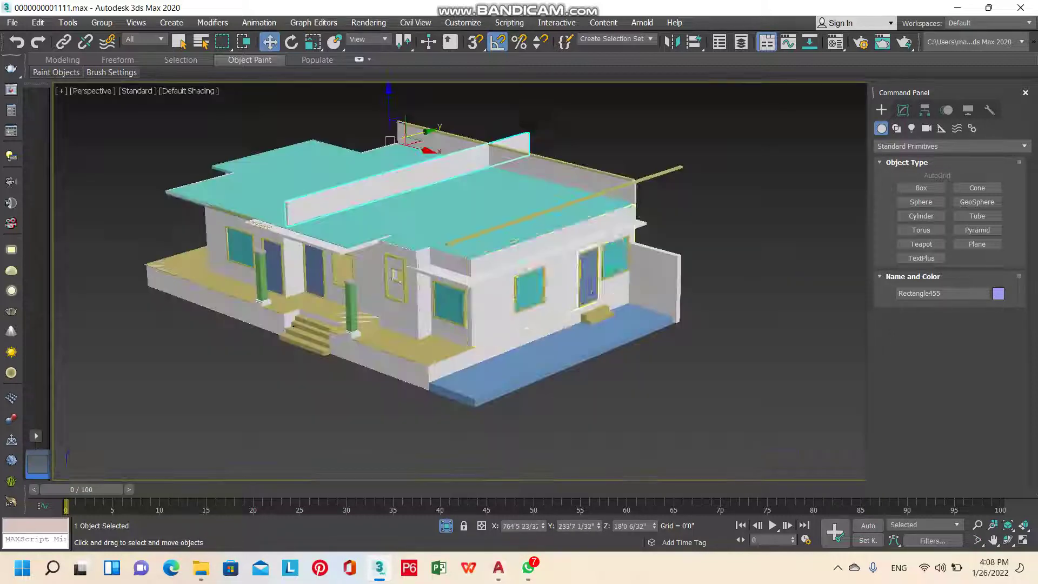
With 3D snap on, snap the wall copy onto the roof corner
{"action": "mouse_move", "coordinate": [460, 281]}
{"action": "middle_mouse_down", "text": "alt"}
{"action": "mouse_move", "coordinate": [422, 286]}
{"action": "mouse_move", "coordinate": [400, 260]}
{"action": "mouse_move", "coordinate": [378, 254]}
{"action": "middle_mouse_up", "text": "alt"}
{"action": "scroll", "coordinate": [459, 281], "scroll_direction": "up", "scroll_amount": 3}
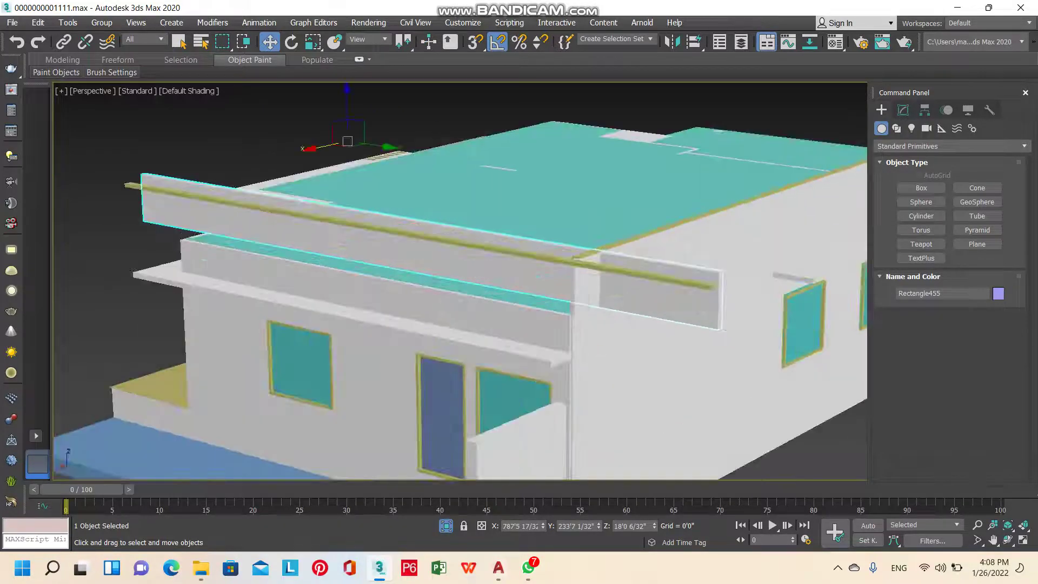
{"action": "scroll", "coordinate": [460, 282], "scroll_direction": "up", "scroll_amount": 4}
{"action": "scroll", "coordinate": [459, 281], "scroll_direction": "up", "scroll_amount": 3}
{"action": "scroll", "coordinate": [681, 331], "scroll_direction": "up", "scroll_amount": 2}
{"action": "scroll", "coordinate": [680, 331], "scroll_direction": "up", "scroll_amount": 1}
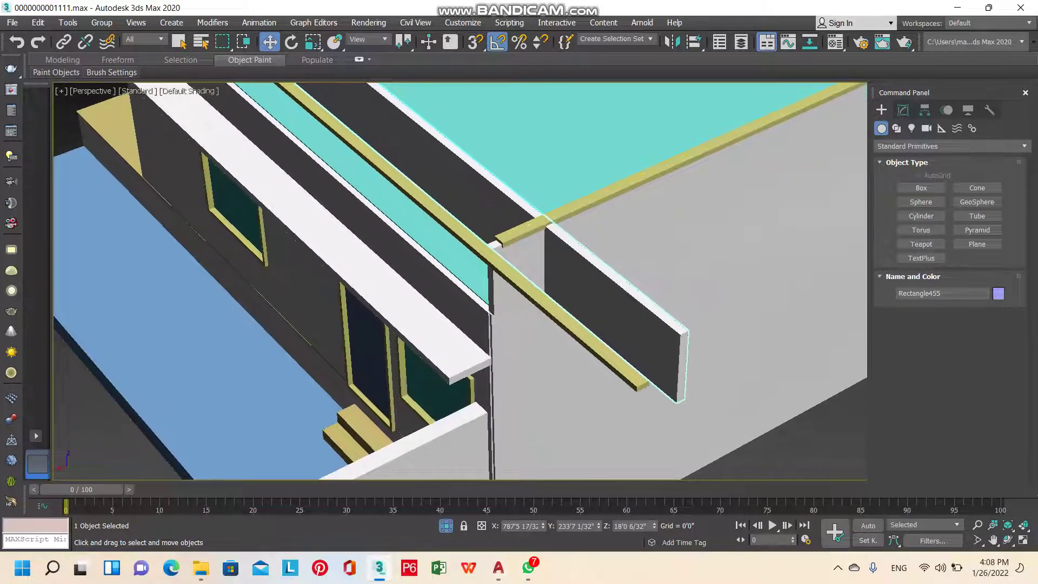
{"action": "key", "text": "s"}
{"action": "left_click_drag", "start_coordinate": [686, 331], "coordinate": [492, 249]}
{"action": "key", "text": "ctrl+d"}
{"action": "key", "text": "s"}
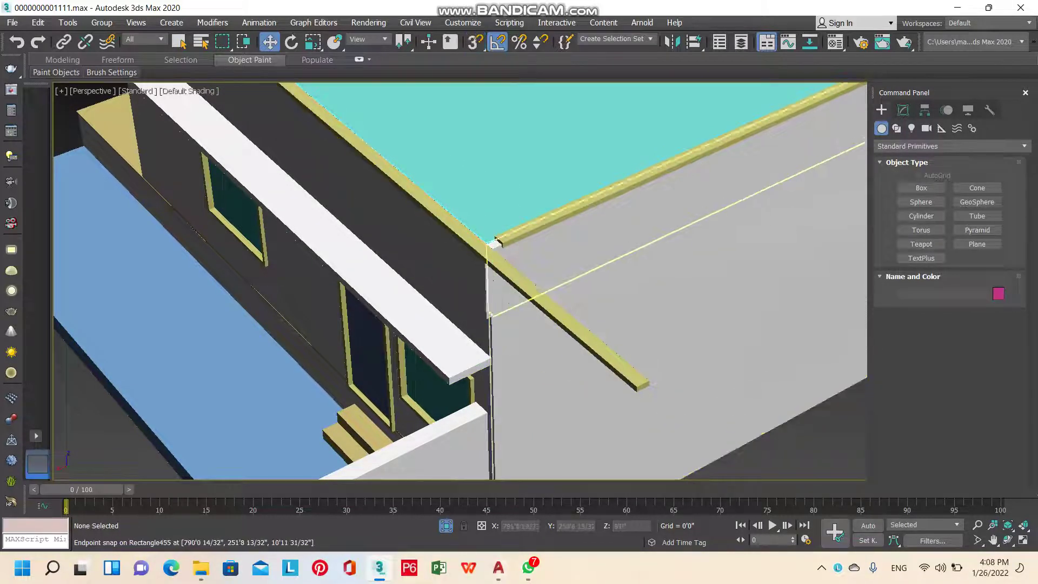
Select Rectangle455, then neighbouring Rectangle307, and zoom in on their corner
{"action": "left_click", "coordinate": [493, 243]}
{"action": "mouse_move", "coordinate": [493, 244]}
{"action": "middle_mouse_down", "text": "alt"}
{"action": "mouse_move", "coordinate": [610, 264]}
{"action": "mouse_move", "coordinate": [511, 352]}
{"action": "middle_mouse_up", "text": "alt"}
{"action": "scroll", "coordinate": [511, 352], "scroll_direction": "up", "scroll_amount": 3}
{"action": "scroll", "coordinate": [511, 351], "scroll_direction": "up", "scroll_amount": 3}
{"action": "scroll", "coordinate": [511, 351], "scroll_direction": "up", "scroll_amount": 2}
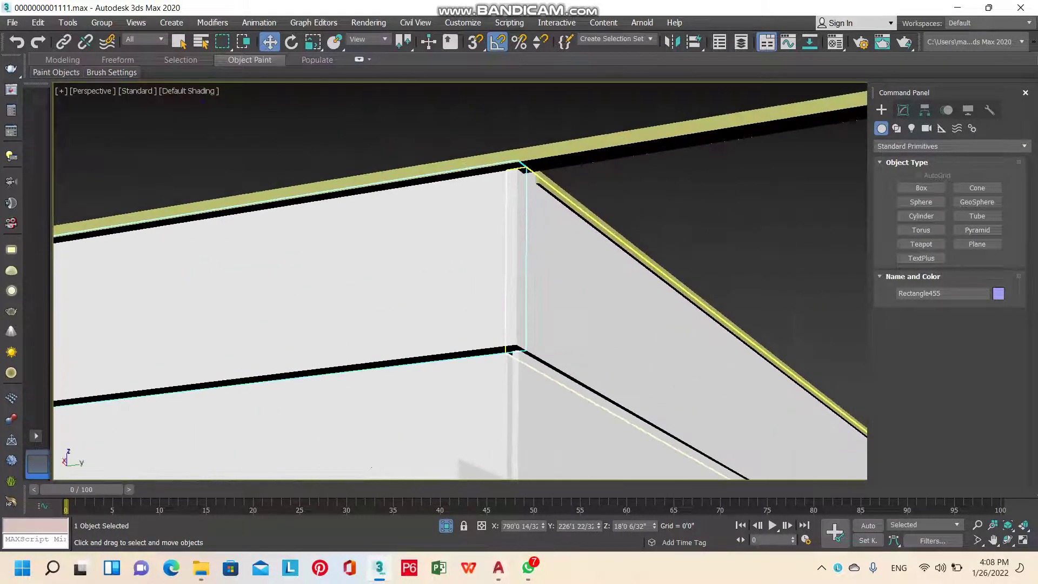
{"action": "scroll", "coordinate": [511, 351], "scroll_direction": "down", "scroll_amount": 3}
{"action": "scroll", "coordinate": [686, 424], "scroll_direction": "up", "scroll_amount": 4}
{"action": "left_click", "coordinate": [687, 425]}
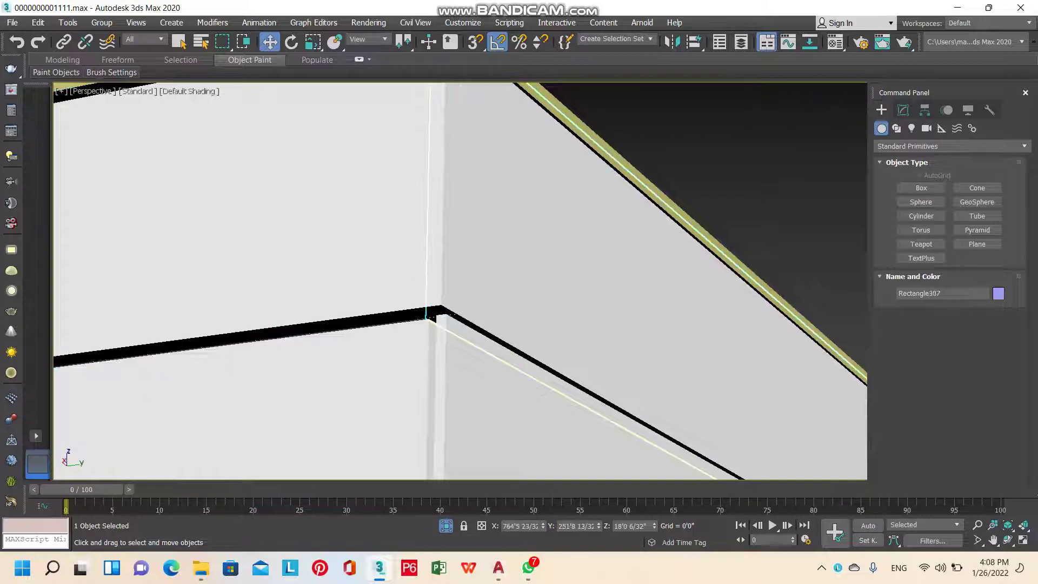
{"action": "scroll", "coordinate": [460, 281], "scroll_direction": "down", "scroll_amount": 3}
{"action": "scroll", "coordinate": [459, 281], "scroll_direction": "down", "scroll_amount": 3}
{"action": "scroll", "coordinate": [459, 281], "scroll_direction": "down", "scroll_amount": 3}
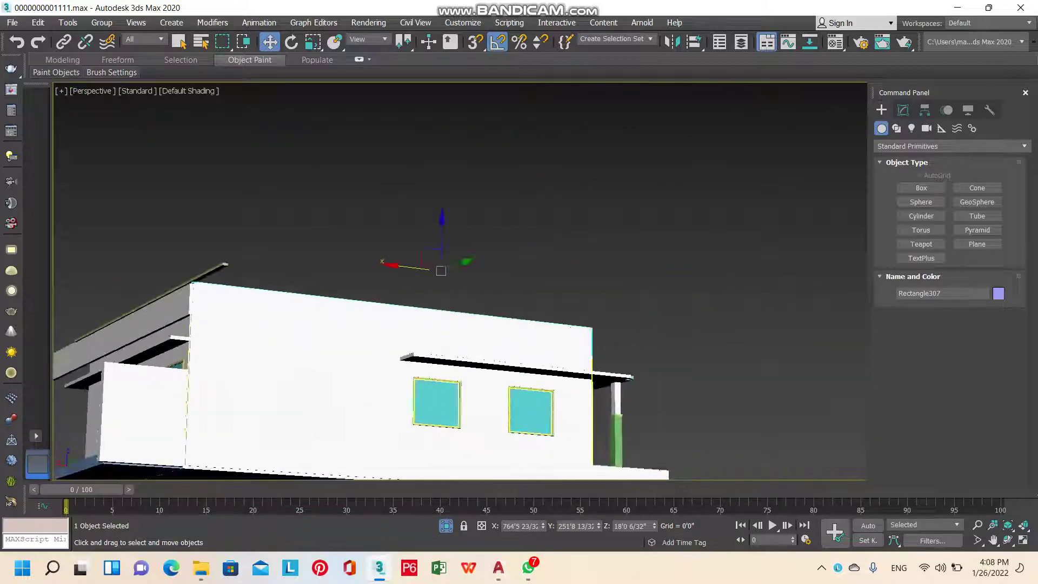
{"action": "middle_click_drag", "start_coordinate": [459, 281], "coordinate": [460, 281], "text": "alt"}
{"action": "scroll", "coordinate": [460, 281], "scroll_direction": "up", "scroll_amount": 5}
{"action": "scroll", "coordinate": [459, 281], "scroll_direction": "up", "scroll_amount": 2}
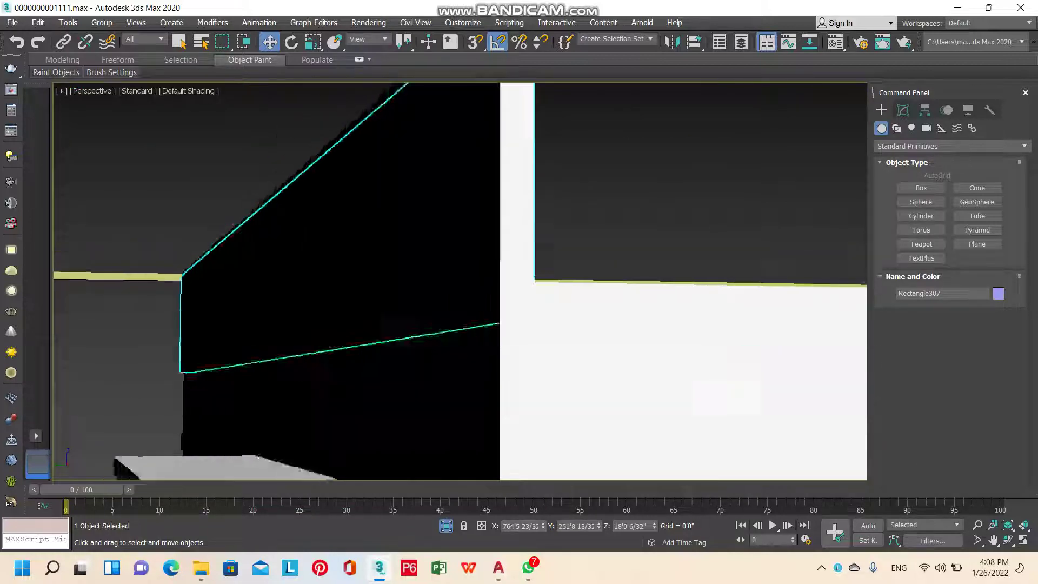
{"action": "scroll", "coordinate": [460, 282], "scroll_direction": "down", "scroll_amount": 2}
{"action": "scroll", "coordinate": [460, 282], "scroll_direction": "down", "scroll_amount": 2}
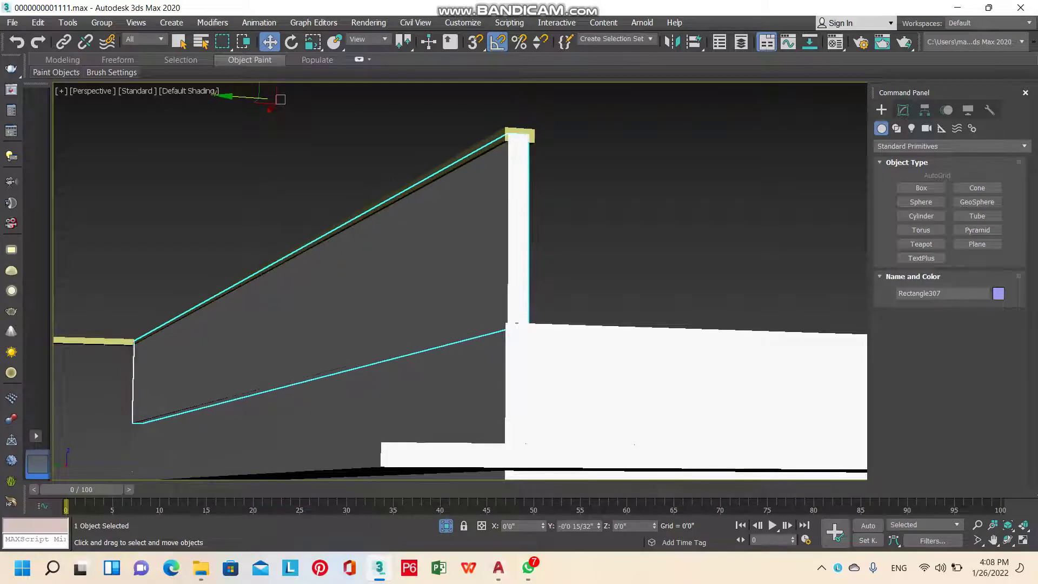
{"action": "scroll", "coordinate": [477, 419], "scroll_direction": "up", "scroll_amount": 1}
{"action": "scroll", "coordinate": [478, 419], "scroll_direction": "up", "scroll_amount": 2}
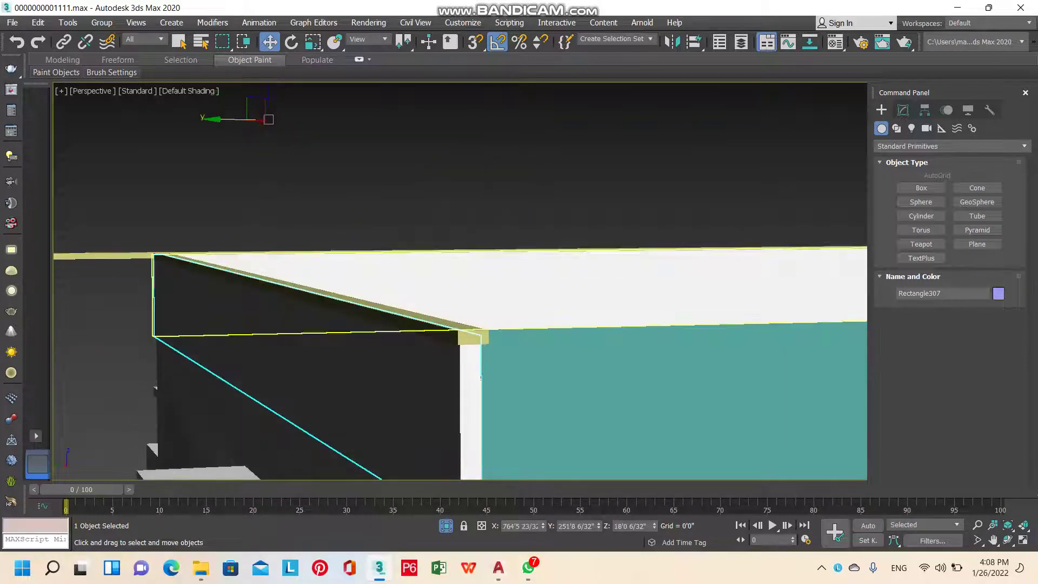
{"action": "scroll", "coordinate": [477, 419], "scroll_direction": "up", "scroll_amount": 2}
{"action": "scroll", "coordinate": [477, 419], "scroll_direction": "up", "scroll_amount": 1}
{"action": "scroll", "coordinate": [478, 419], "scroll_direction": "up", "scroll_amount": 2}
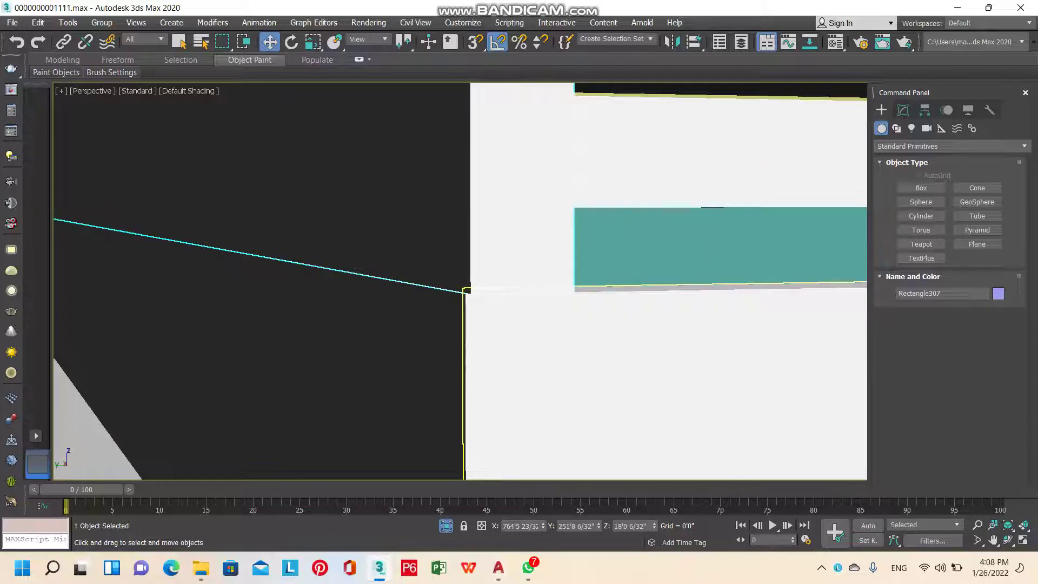
Snap the sloped closing wall and upper wall flush at the corner endpoint
{"action": "left_click_drag", "start_coordinate": [469, 293], "coordinate": [464, 294]}
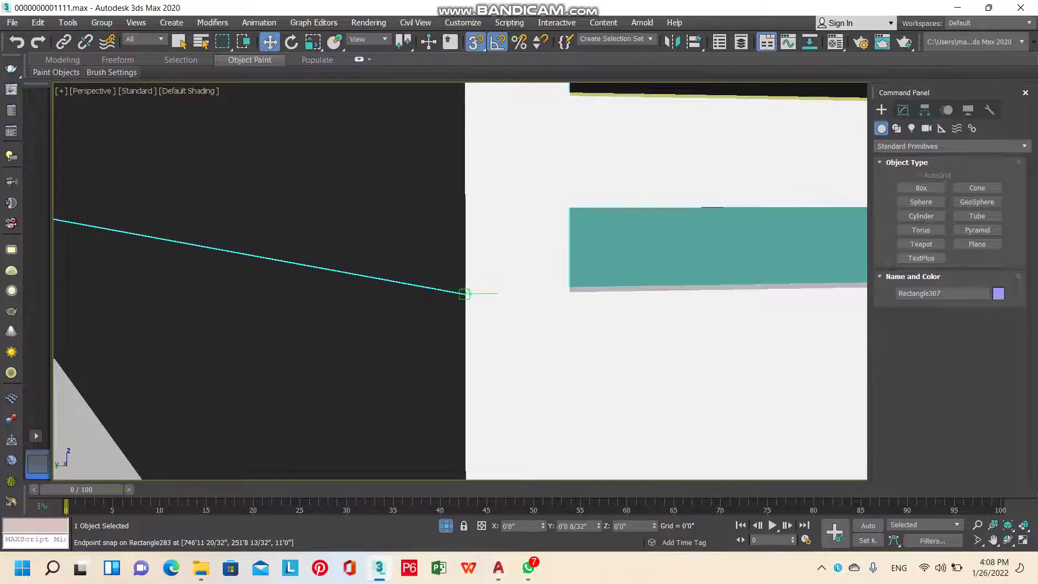
{"action": "scroll", "coordinate": [463, 293], "scroll_direction": "down", "scroll_amount": 5}
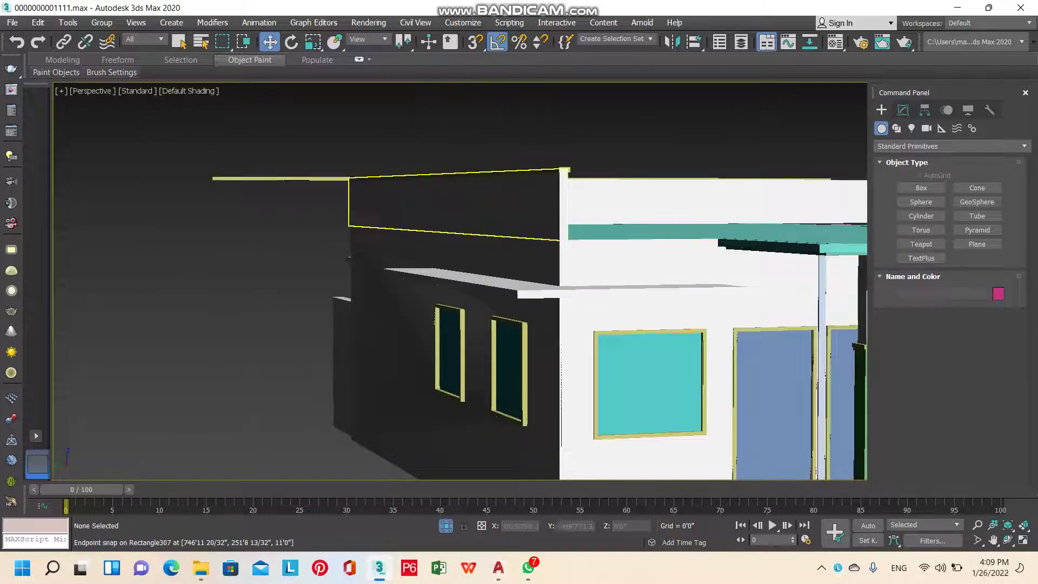
{"action": "middle_click_drag", "start_coordinate": [463, 294], "coordinate": [508, 275], "text": "alt"}
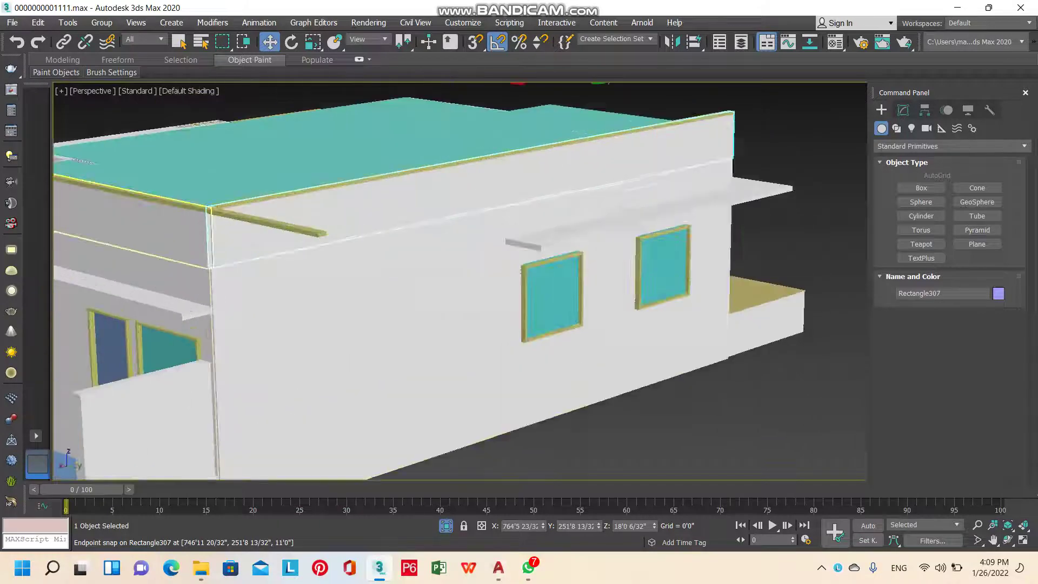
{"action": "scroll", "coordinate": [463, 294], "scroll_direction": "up", "scroll_amount": 5}
{"action": "scroll", "coordinate": [330, 292], "scroll_direction": "up", "scroll_amount": 5}
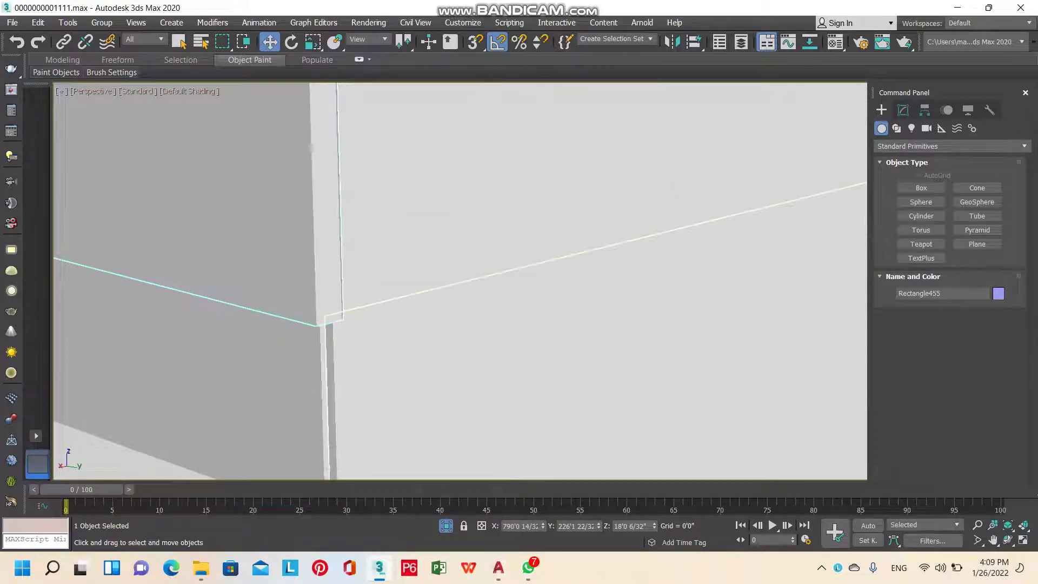
{"action": "key", "text": "s"}
{"action": "left_click_drag", "start_coordinate": [315, 326], "coordinate": [325, 317]}
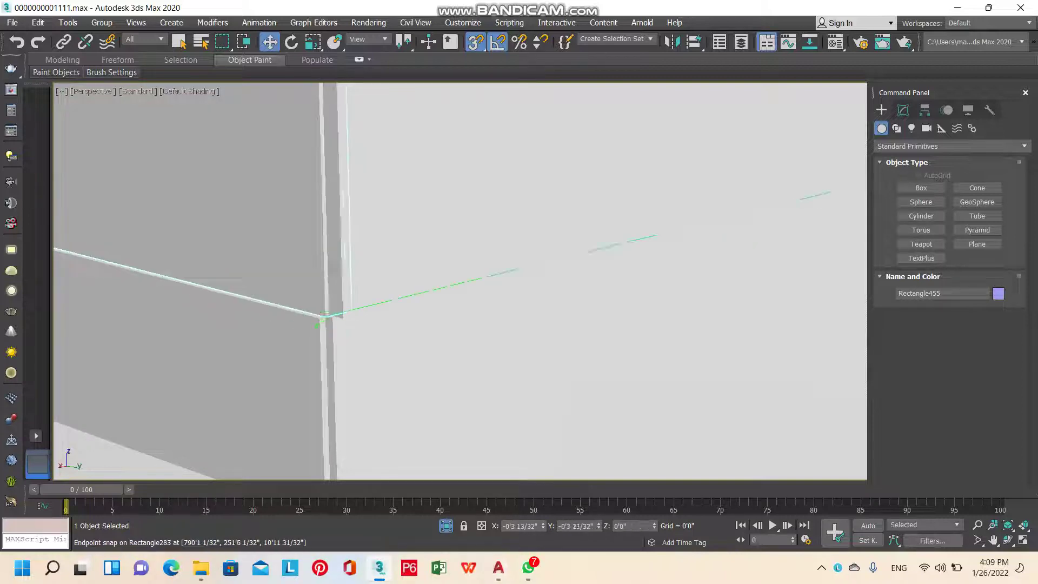
With snaps off, nudge the corner roof trim into place
{"action": "scroll", "coordinate": [392, 302], "scroll_direction": "down", "scroll_amount": 8}
{"action": "middle_click_drag", "start_coordinate": [392, 302], "coordinate": [433, 282], "text": "alt"}
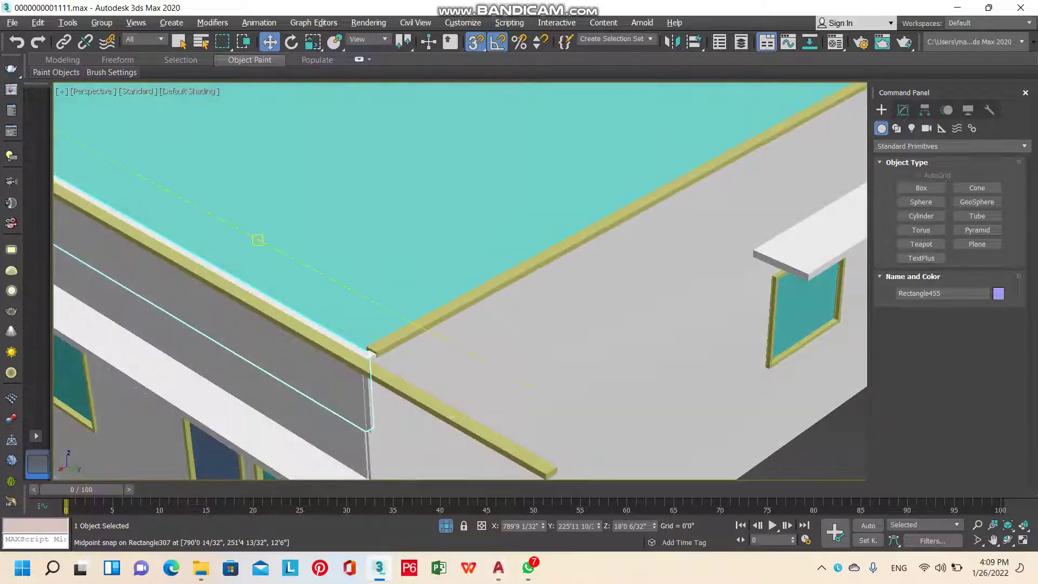
{"action": "key", "text": "s"}
{"action": "scroll", "coordinate": [390, 347], "scroll_direction": "down", "scroll_amount": 3}
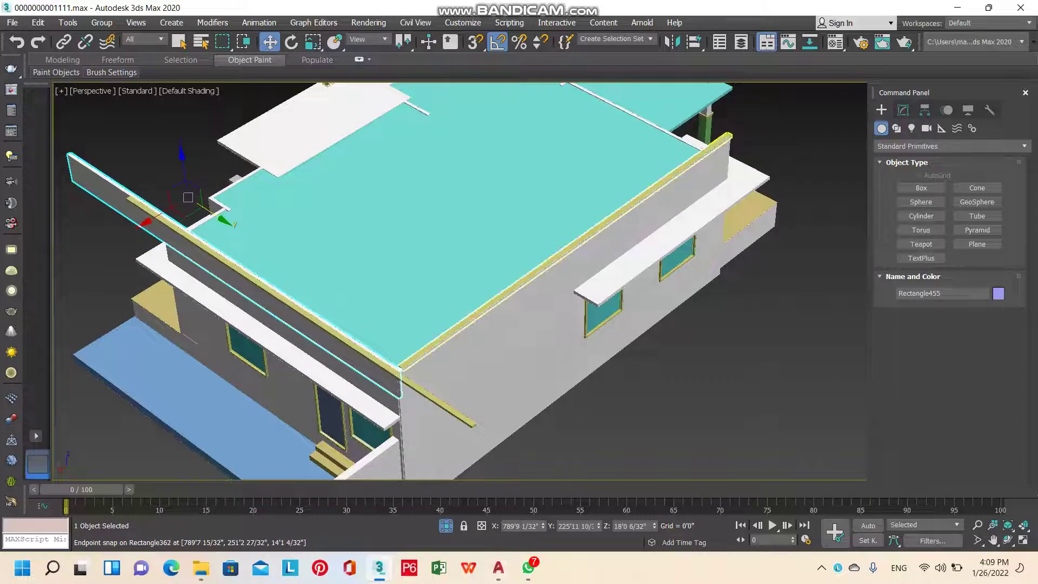
{"action": "left_click", "coordinate": [427, 346]}
{"action": "scroll", "coordinate": [400, 363], "scroll_direction": "up", "scroll_amount": 6}
{"action": "left_click_drag", "start_coordinate": [371, 376], "coordinate": [364, 383]}
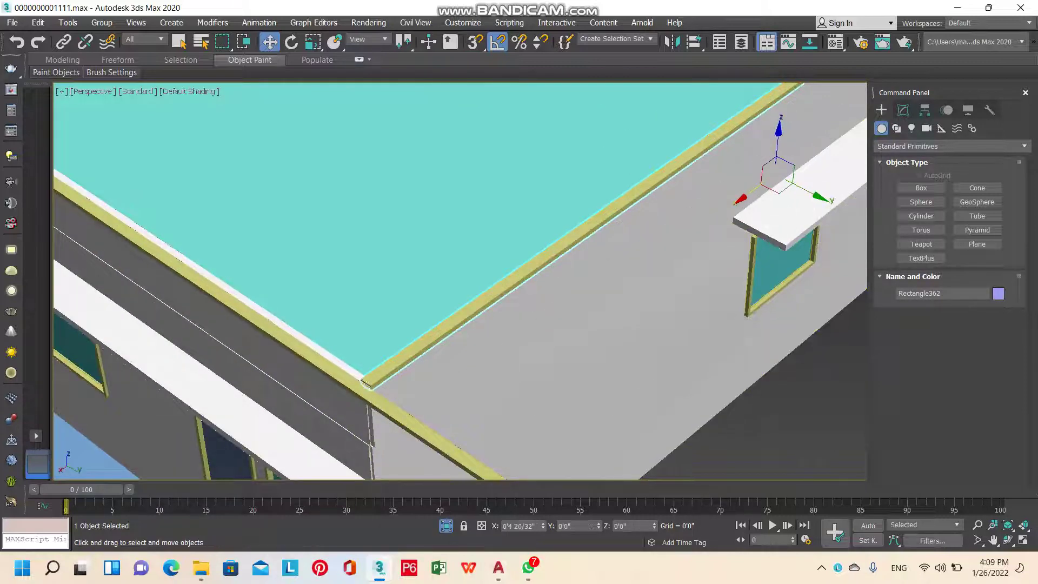
{"action": "scroll", "coordinate": [460, 281], "scroll_direction": "down", "scroll_amount": 5}
{"action": "scroll", "coordinate": [460, 281], "scroll_direction": "down", "scroll_amount": 2}
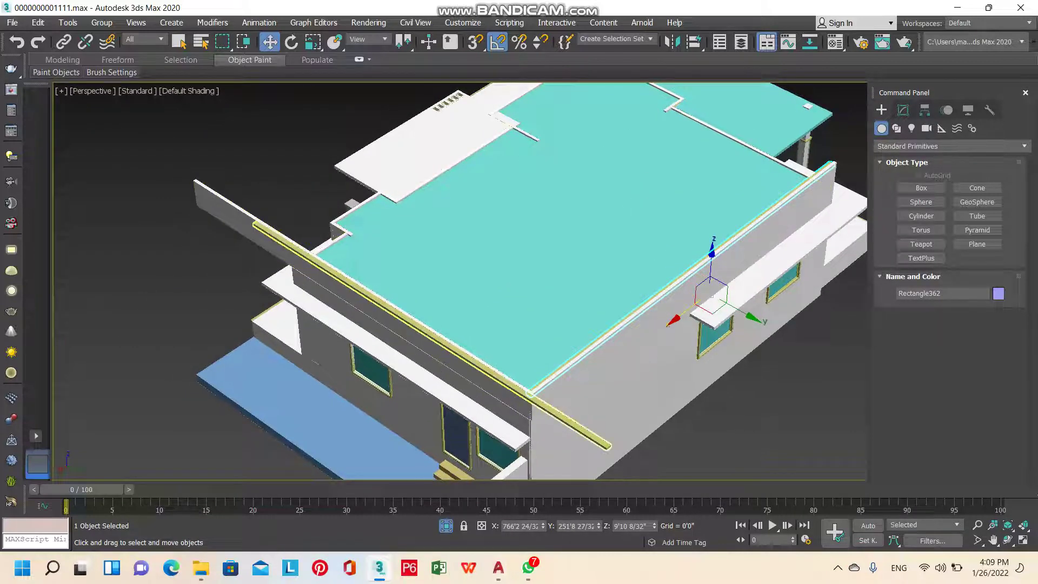
Slide the left roof trim along the roof edge into line along X
{"action": "left_click", "coordinate": [311, 260]}
{"action": "left_click_drag", "start_coordinate": [411, 352], "coordinate": [286, 285]}
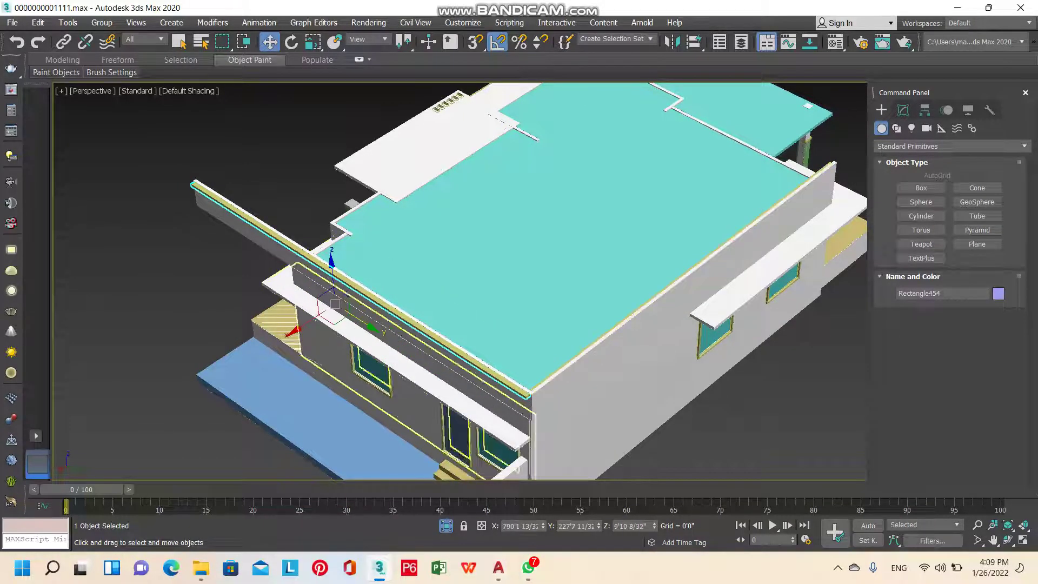
{"action": "scroll", "coordinate": [468, 349], "scroll_direction": "up", "scroll_amount": 2}
{"action": "scroll", "coordinate": [468, 349], "scroll_direction": "up", "scroll_amount": 2}
{"action": "scroll", "coordinate": [468, 349], "scroll_direction": "up", "scroll_amount": 2}
{"action": "left_click_drag", "start_coordinate": [154, 263], "coordinate": [162, 259]}
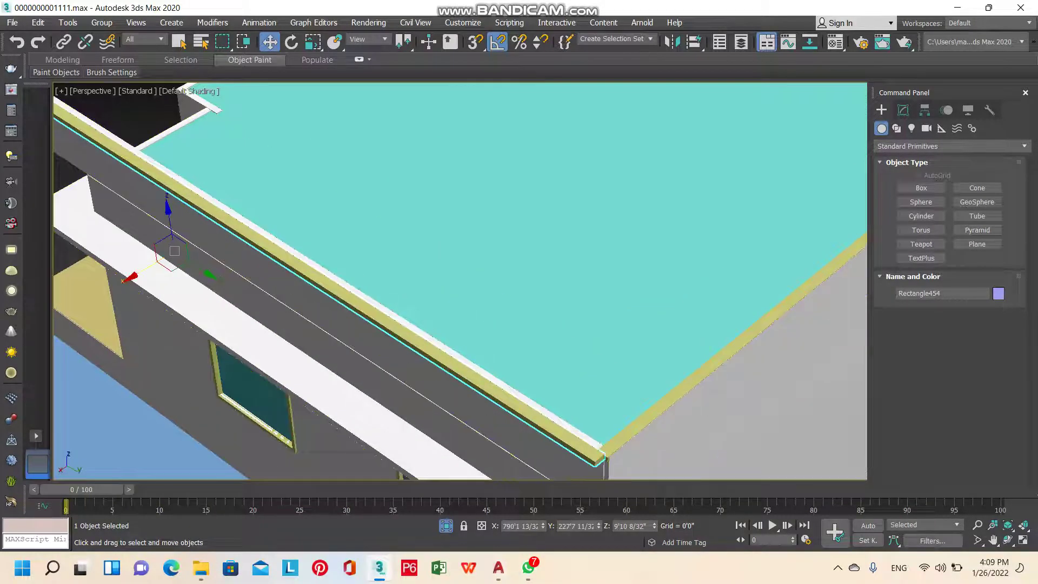
{"action": "scroll", "coordinate": [460, 281], "scroll_direction": "down", "scroll_amount": 5}
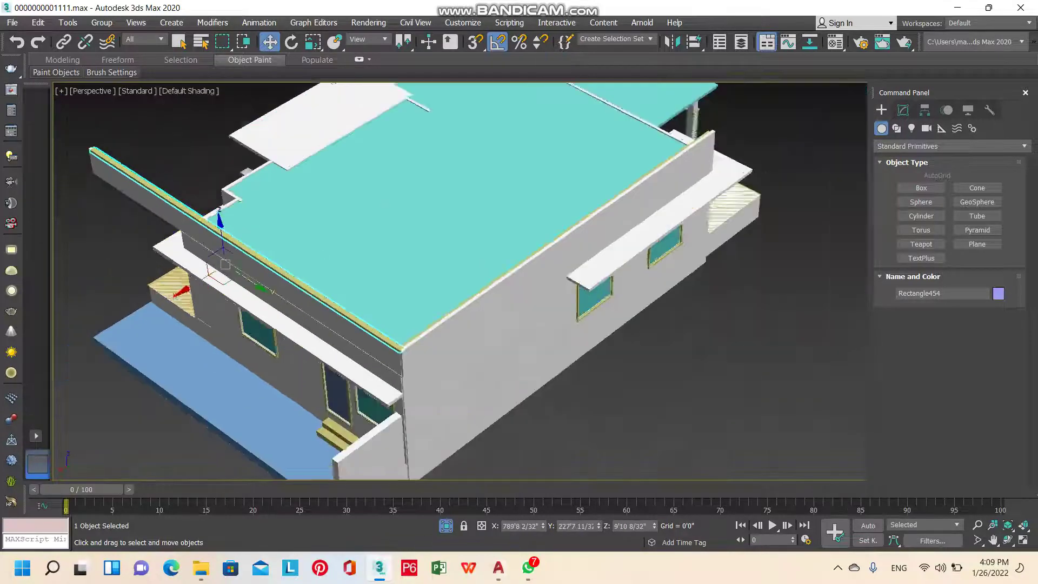
{"action": "middle_click_drag", "start_coordinate": [460, 281], "coordinate": [471, 227], "text": "alt"}
Add an Edit Mesh modifier to the upper wall Rectangle455 and the front beam
{"action": "left_click", "coordinate": [433, 221]}
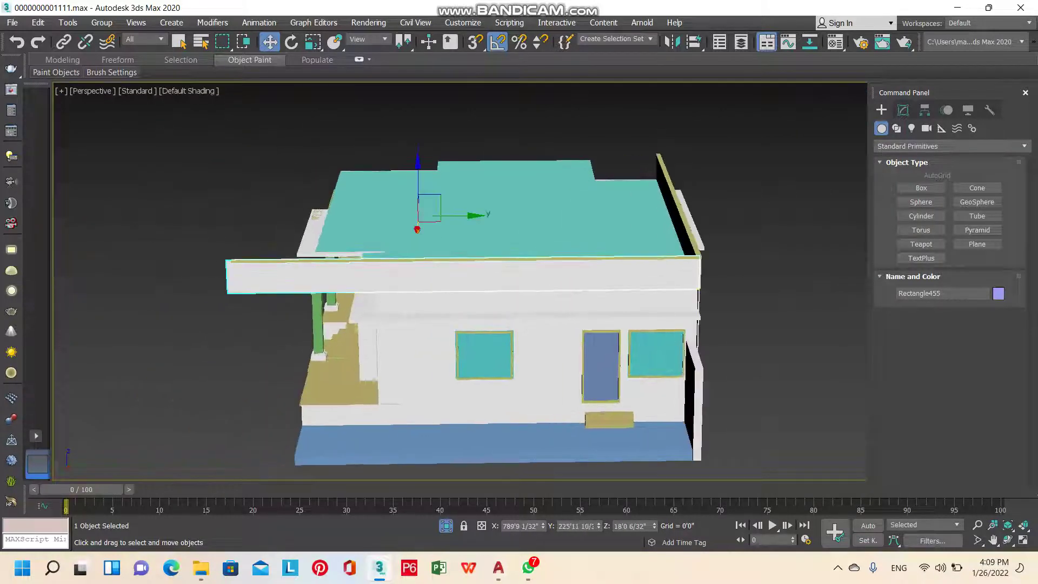
{"action": "left_click", "coordinate": [465, 276], "text": "ctrl"}
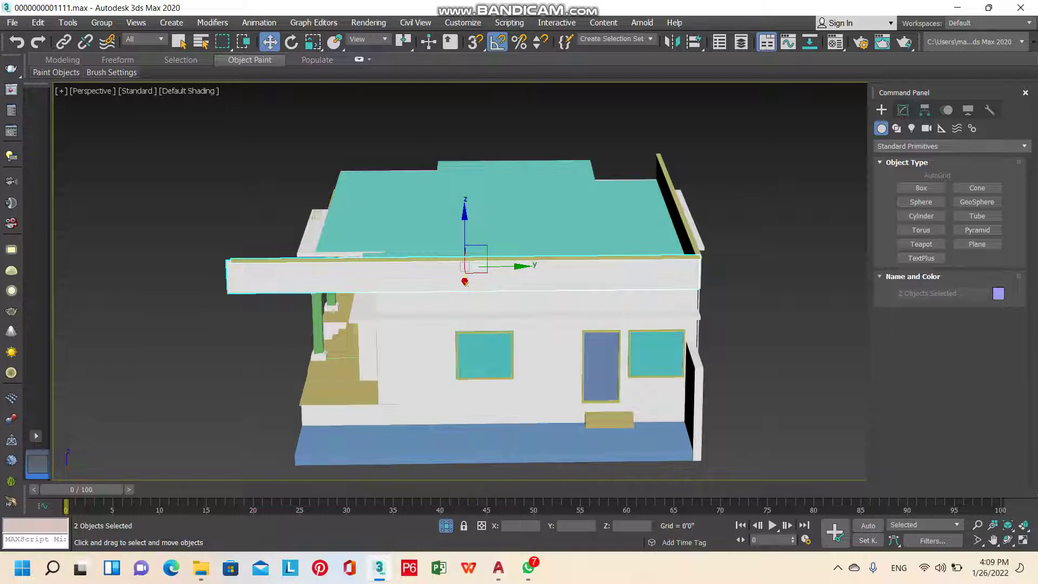
{"action": "left_click", "coordinate": [903, 110]}
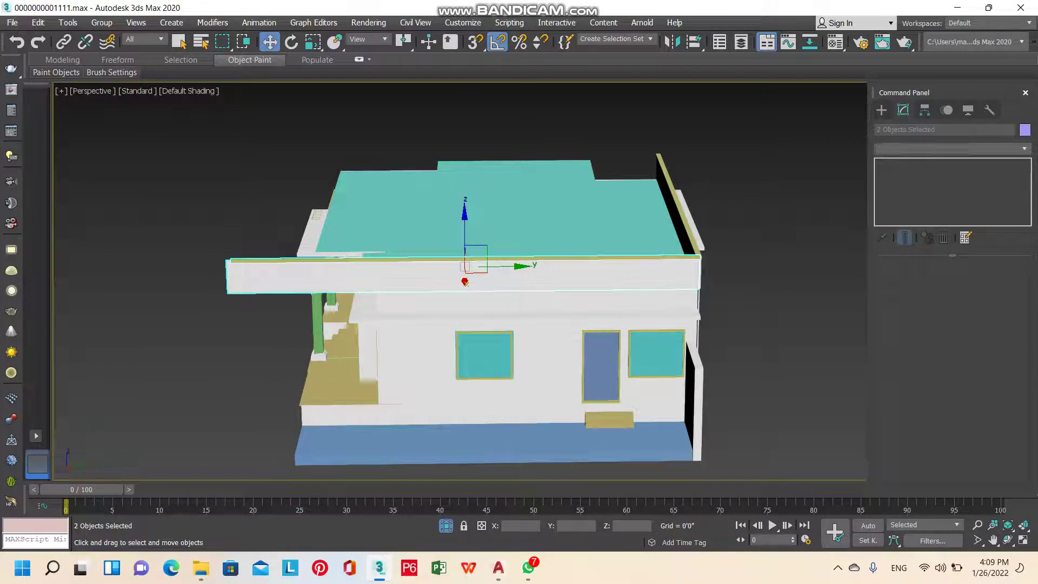
{"action": "left_click", "coordinate": [952, 149]}
{"action": "left_click", "coordinate": [914, 506]}
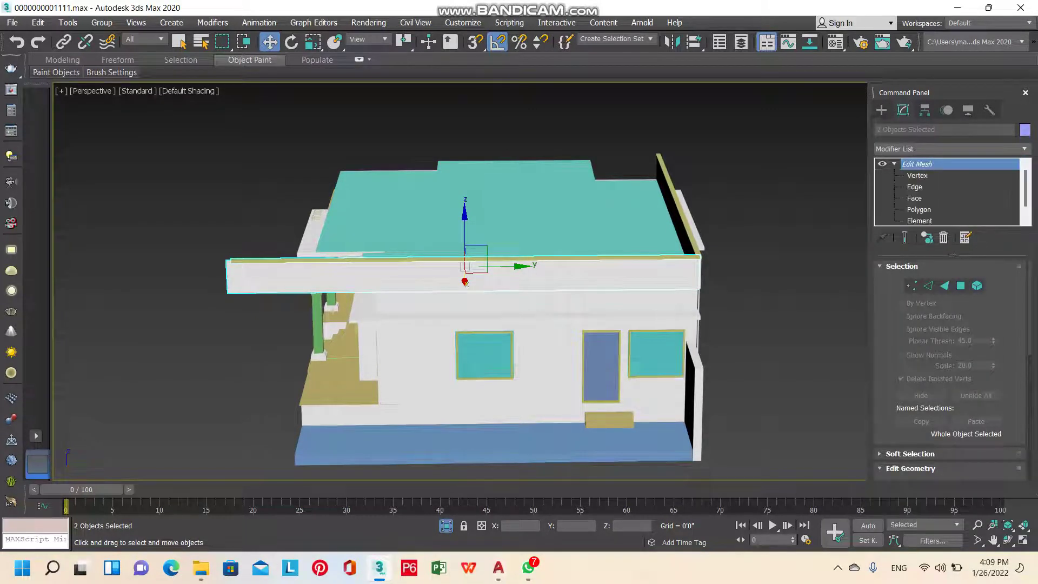
At vertex level, select the end vertices of both objects
{"action": "key", "text": "1"}
{"action": "scroll", "coordinate": [247, 295], "scroll_direction": "up", "scroll_amount": 3}
{"action": "mouse_move", "coordinate": [205, 239]}
{"action": "left_mouse_down"}
{"action": "mouse_move", "coordinate": [247, 296]}
{"action": "mouse_move", "coordinate": [487, 265]}
{"action": "left_mouse_up"}
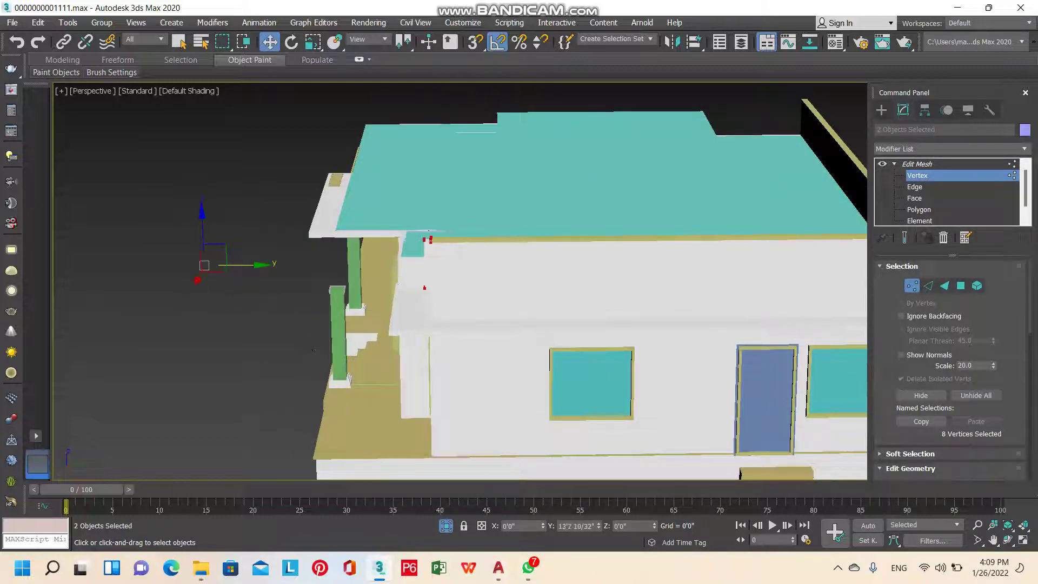
{"action": "scroll", "coordinate": [432, 265], "scroll_direction": "down", "scroll_amount": 5}
Pull the corner vertices back along Y so the trim meets the wall end
{"action": "mouse_move", "coordinate": [433, 265]}
{"action": "middle_mouse_down", "text": "alt"}
{"action": "mouse_move", "coordinate": [465, 303]}
{"action": "mouse_move", "coordinate": [443, 254]}
{"action": "middle_mouse_up", "text": "alt"}
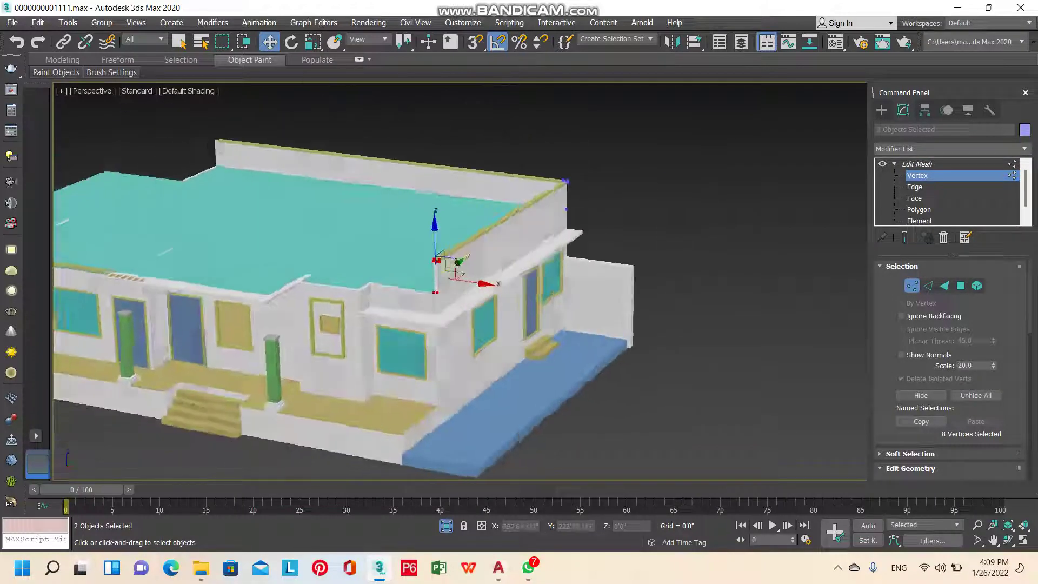
{"action": "scroll", "coordinate": [432, 260], "scroll_direction": "up", "scroll_amount": 1}
{"action": "scroll", "coordinate": [432, 259], "scroll_direction": "up", "scroll_amount": 2}
{"action": "scroll", "coordinate": [432, 260], "scroll_direction": "up", "scroll_amount": 2}
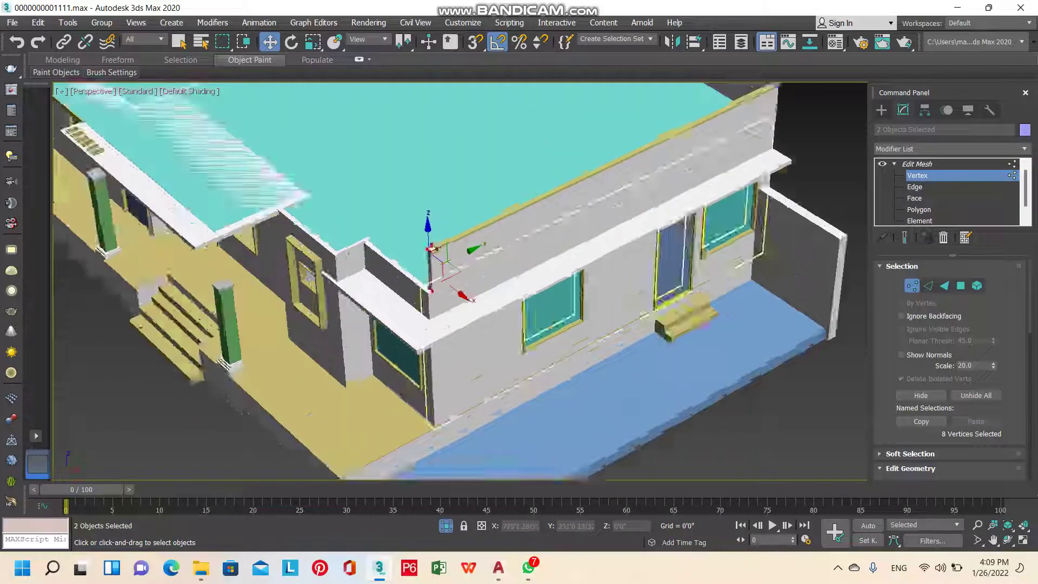
{"action": "scroll", "coordinate": [421, 262], "scroll_direction": "up", "scroll_amount": 3}
{"action": "scroll", "coordinate": [443, 224], "scroll_direction": "up", "scroll_amount": 1}
{"action": "scroll", "coordinate": [443, 225], "scroll_direction": "up", "scroll_amount": 1}
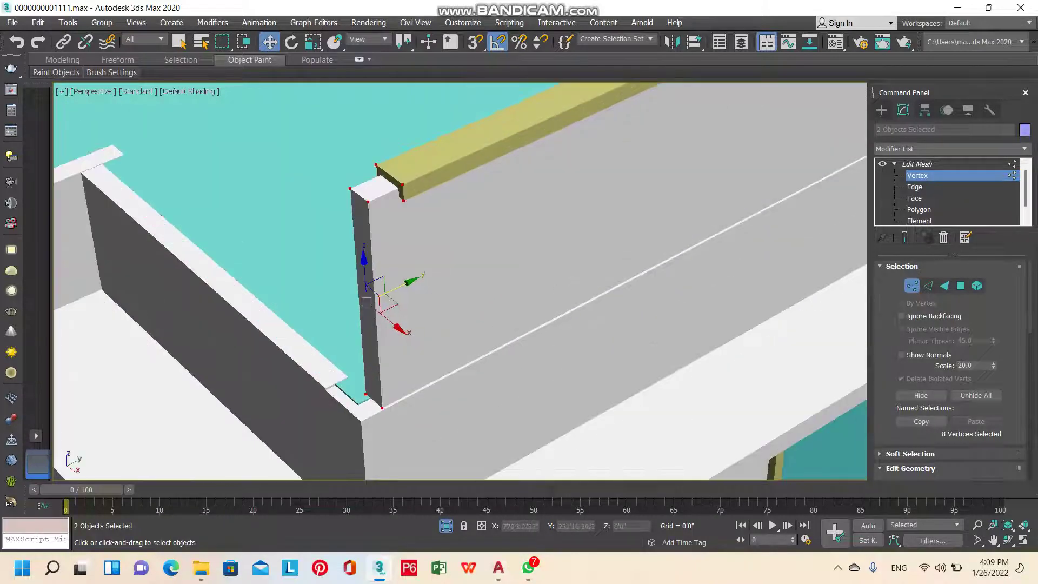
{"action": "left_click_drag", "start_coordinate": [366, 302], "coordinate": [346, 312]}
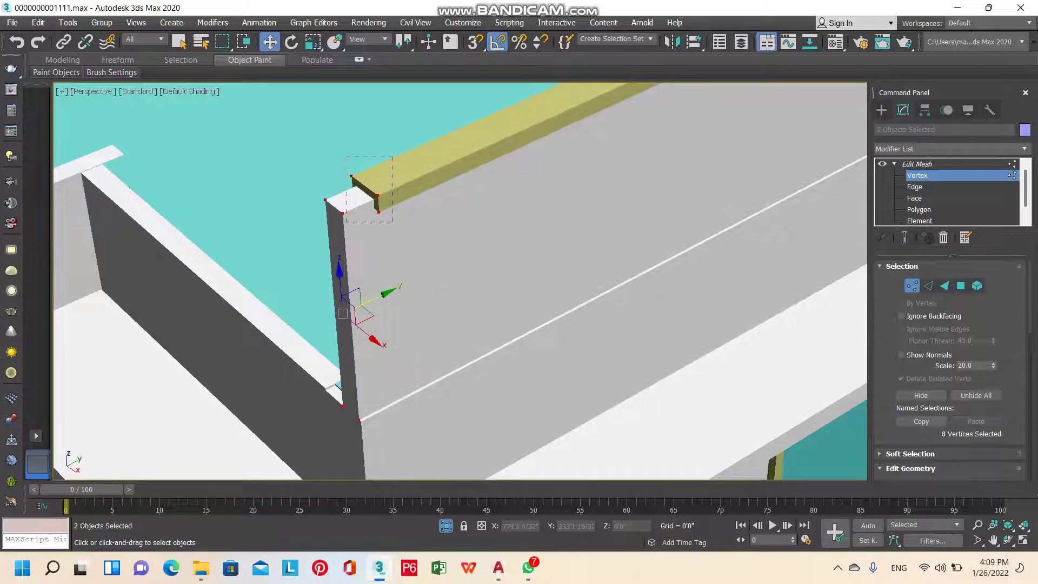
{"action": "scroll", "coordinate": [343, 214], "scroll_direction": "up", "scroll_amount": 1}
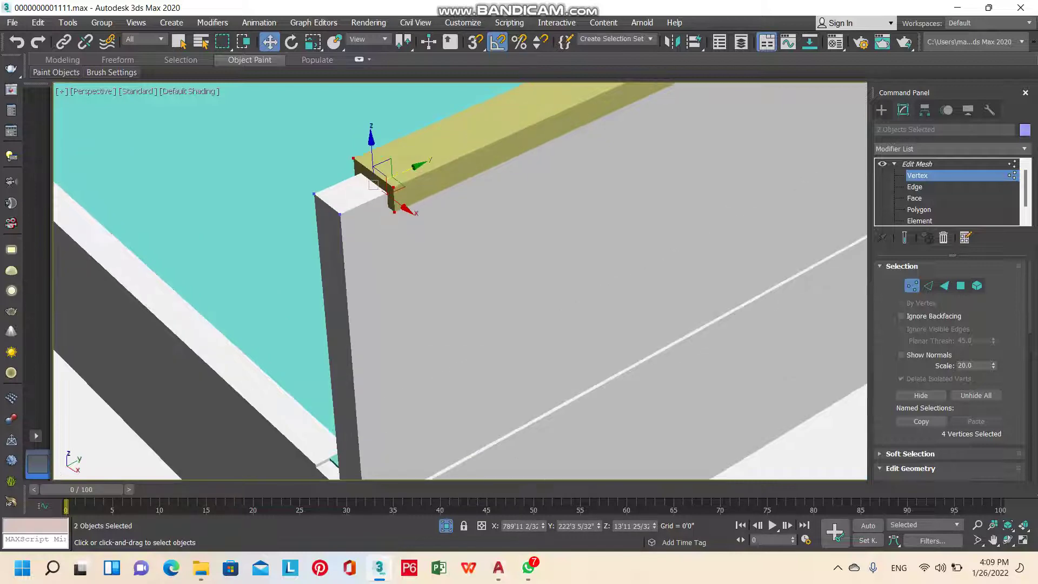
{"action": "left_click_drag", "start_coordinate": [373, 185], "coordinate": [332, 203]}
Inspect the parapets over the roof, then leave vertex sub-object level
{"action": "scroll", "coordinate": [378, 216], "scroll_direction": "down", "scroll_amount": 2}
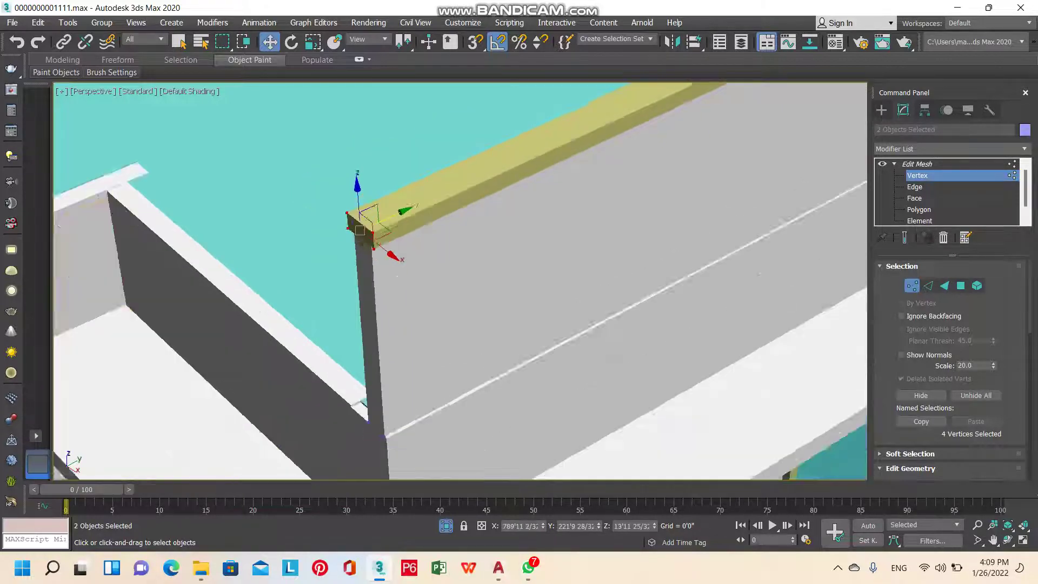
{"action": "scroll", "coordinate": [379, 216], "scroll_direction": "down", "scroll_amount": 5}
{"action": "middle_click_drag", "start_coordinate": [433, 243], "coordinate": [352, 298], "text": "alt"}
{"action": "scroll", "coordinate": [459, 282], "scroll_direction": "down", "scroll_amount": 3}
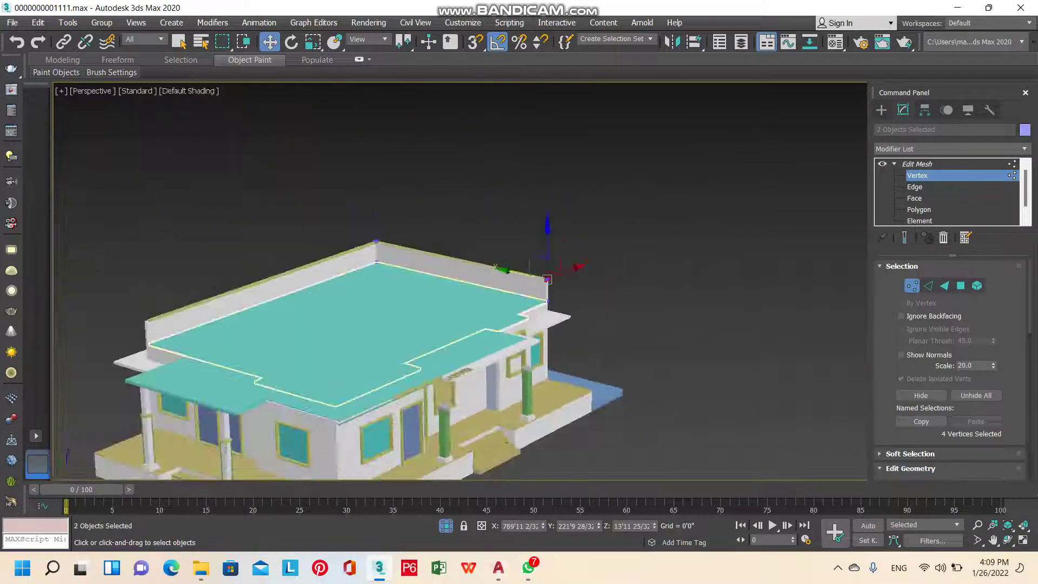
{"action": "scroll", "coordinate": [460, 282], "scroll_direction": "up", "scroll_amount": 3}
{"action": "scroll", "coordinate": [459, 282], "scroll_direction": "down", "scroll_amount": 3}
{"action": "middle_click_drag", "start_coordinate": [459, 281], "coordinate": [411, 314], "text": "alt"}
{"action": "mouse_move", "coordinate": [460, 281]}
{"action": "middle_mouse_down", "text": "alt"}
{"action": "mouse_move", "coordinate": [439, 319]}
{"action": "mouse_move", "coordinate": [454, 303]}
{"action": "middle_mouse_up", "text": "alt"}
{"action": "scroll", "coordinate": [541, 271], "scroll_direction": "up", "scroll_amount": 3}
{"action": "scroll", "coordinate": [443, 370], "scroll_direction": "up", "scroll_amount": 2}
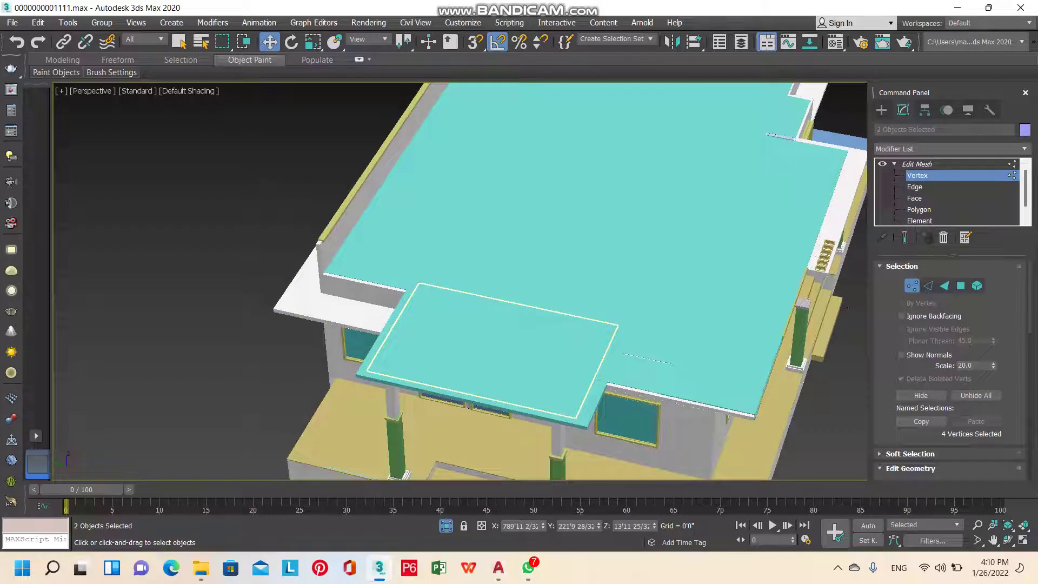
{"action": "scroll", "coordinate": [460, 281], "scroll_direction": "down", "scroll_amount": 5}
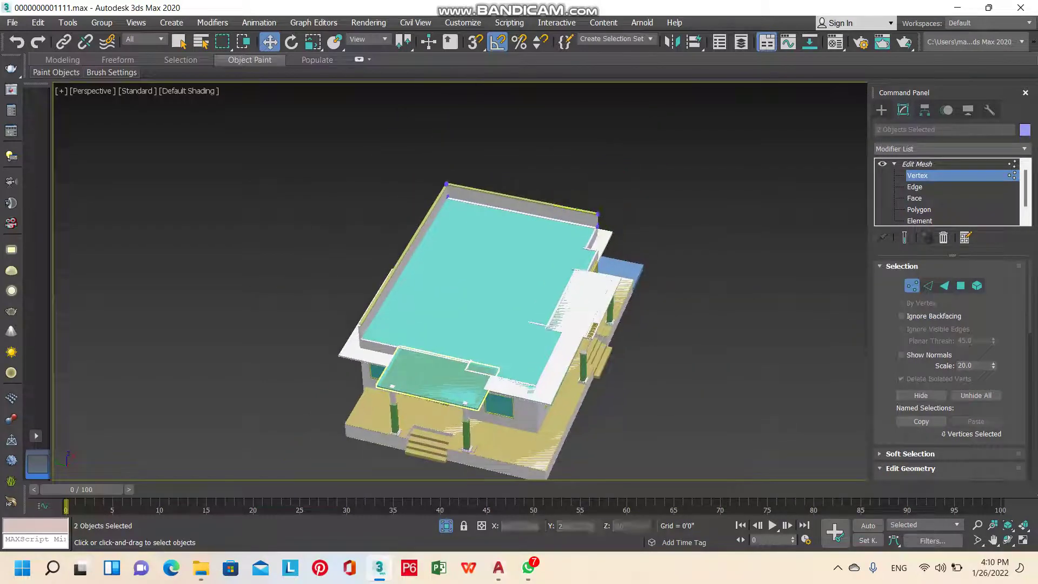
{"action": "key", "text": "ctrl+b"}
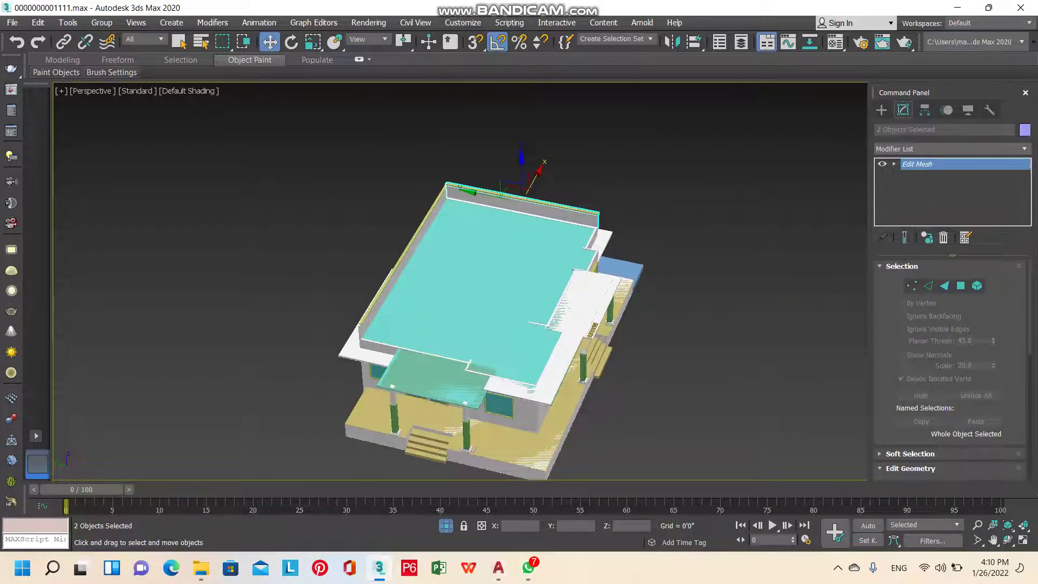
{"action": "key", "text": "ctrl+d"}
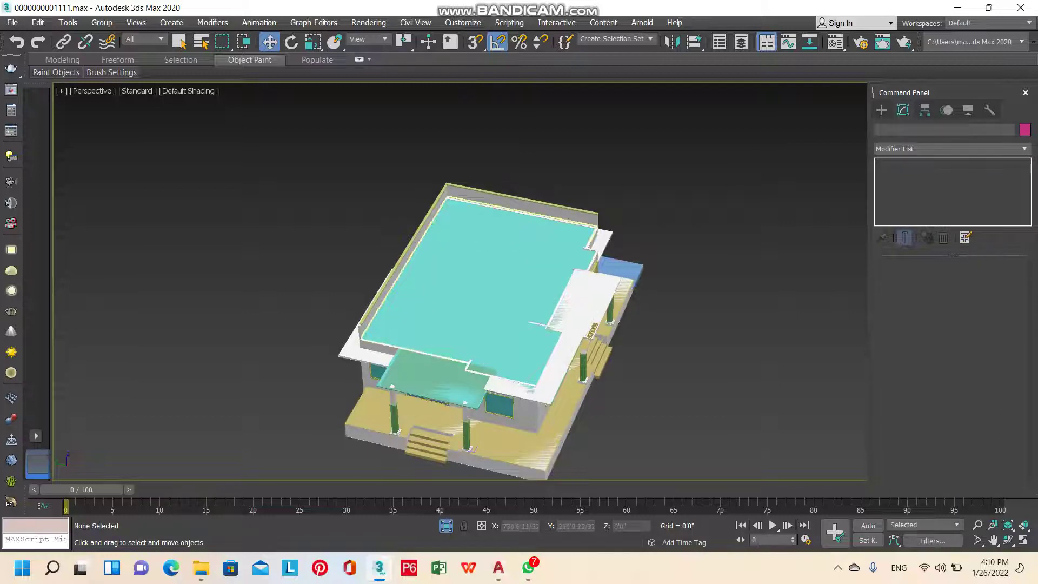
{"action": "left_click", "coordinate": [470, 281]}
{"action": "middle_click_drag", "start_coordinate": [470, 282], "coordinate": [471, 378], "text": "alt"}
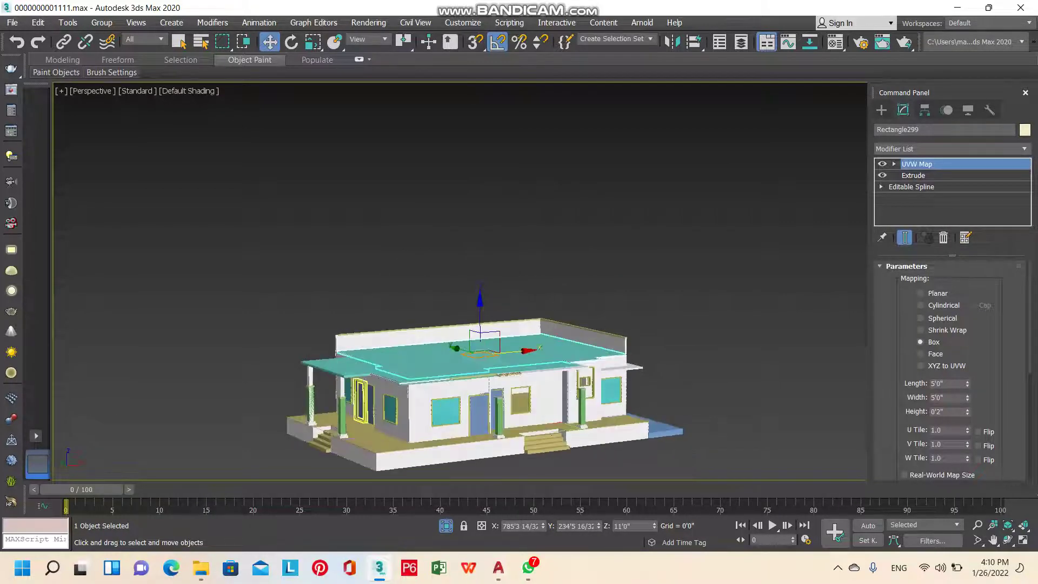
{"action": "scroll", "coordinate": [368, 379], "scroll_direction": "up", "scroll_amount": 3}
{"action": "scroll", "coordinate": [577, 399], "scroll_direction": "up", "scroll_amount": 2}
{"action": "left_click", "coordinate": [214, 411]}
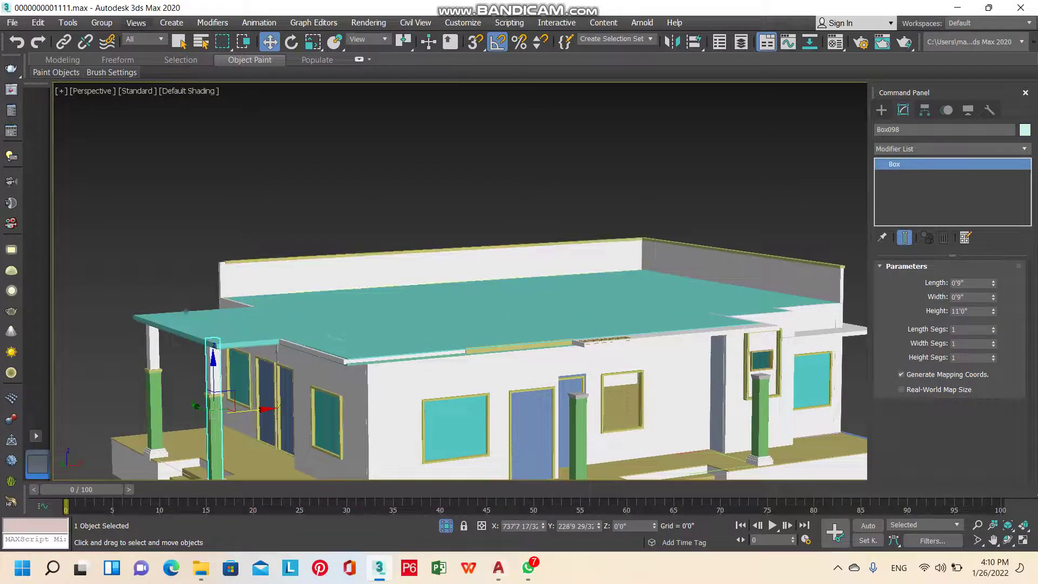
{"action": "left_click", "coordinate": [101, 22]}
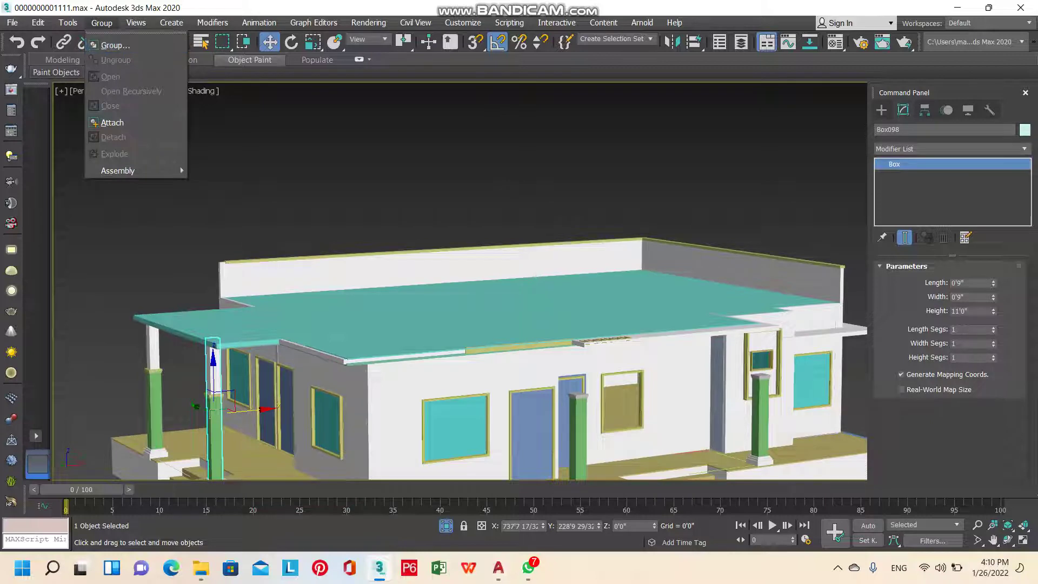
{"action": "key", "text": "Escape"}
{"action": "scroll", "coordinate": [332, 170], "scroll_direction": "down", "scroll_amount": 3}
{"action": "left_click", "coordinate": [331, 169]}
Shift-drag the porch column to clone it as Box143 beside the side steps
{"action": "scroll", "coordinate": [254, 265], "scroll_direction": "up", "scroll_amount": 5}
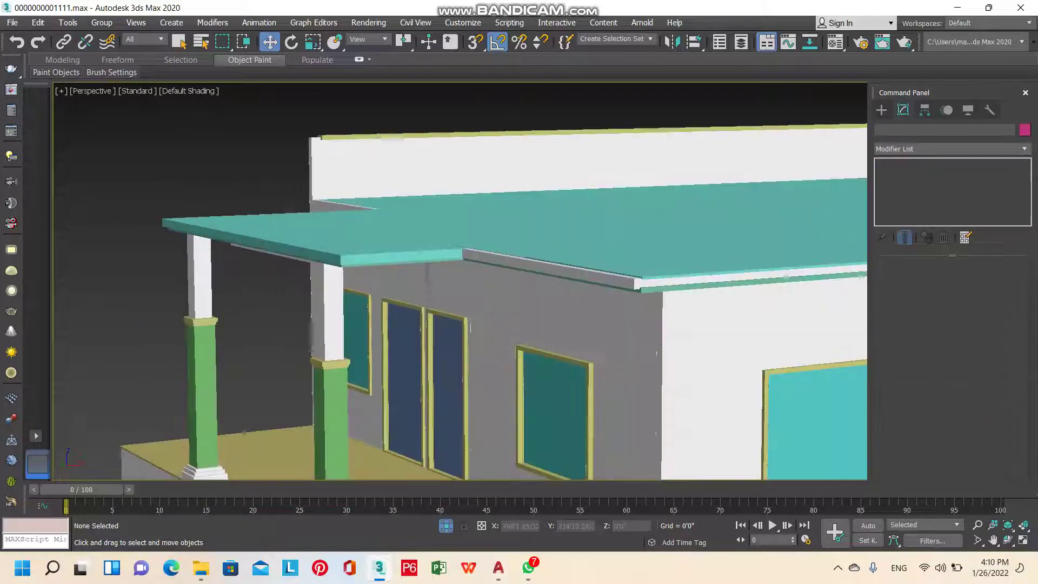
{"action": "left_click", "coordinate": [201, 379]}
{"action": "middle_click_drag", "start_coordinate": [459, 282], "coordinate": [378, 282], "text": "alt"}
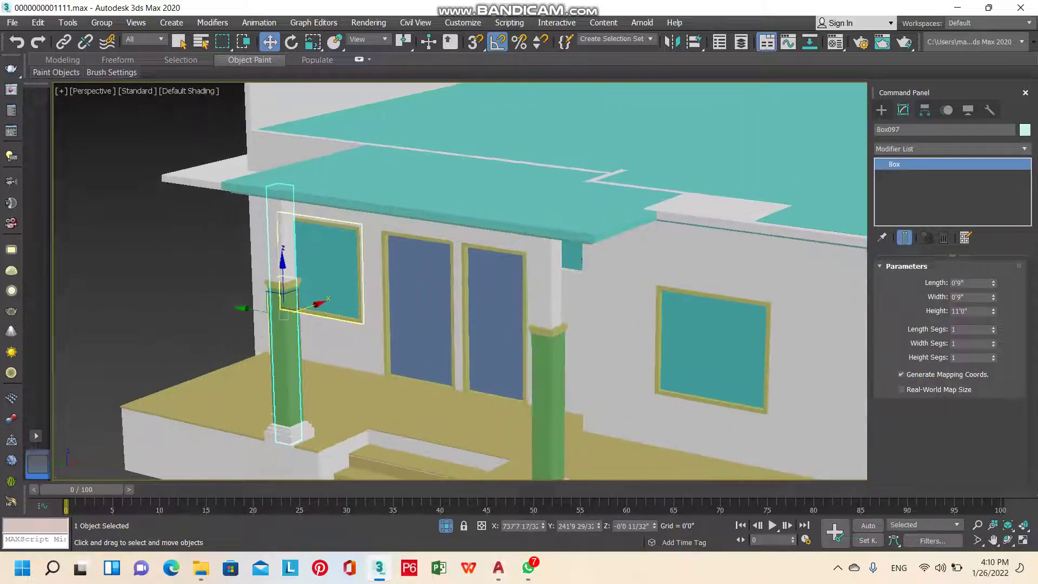
{"action": "scroll", "coordinate": [481, 325], "scroll_direction": "down", "scroll_amount": 4}
{"action": "scroll", "coordinate": [482, 325], "scroll_direction": "up", "scroll_amount": 4}
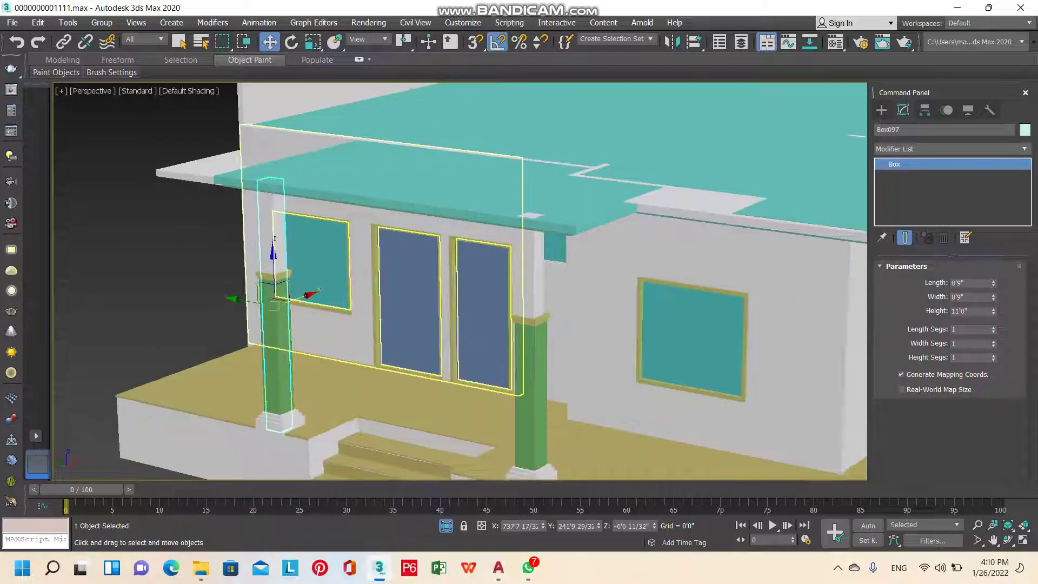
{"action": "left_click", "coordinate": [530, 335]}
{"action": "scroll", "coordinate": [530, 336], "scroll_direction": "down", "scroll_amount": 4}
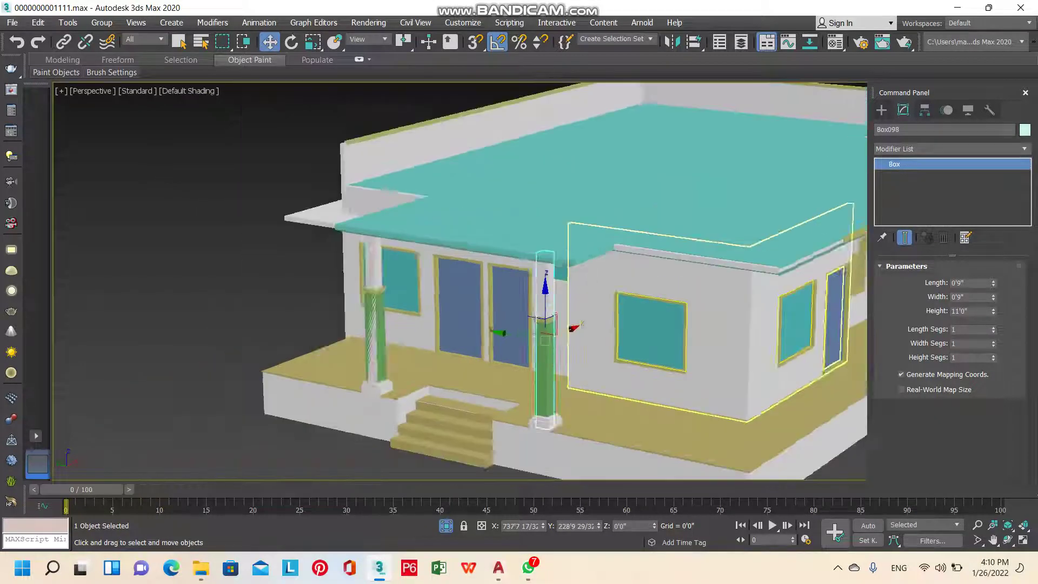
{"action": "scroll", "coordinate": [530, 336], "scroll_direction": "up", "scroll_amount": 2}
{"action": "left_click_drag", "start_coordinate": [384, 319], "coordinate": [633, 357], "text": "shift"}
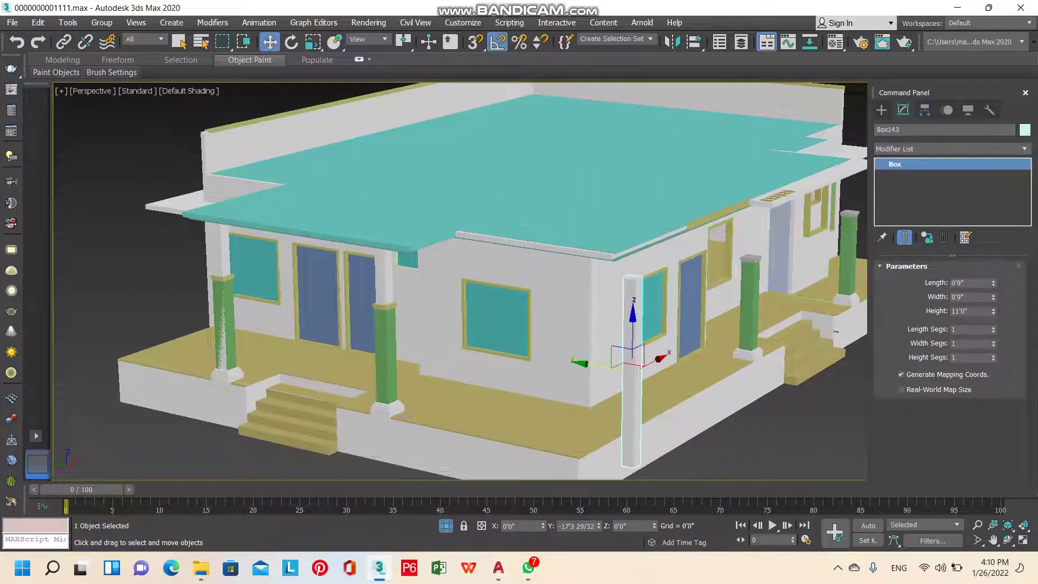
{"action": "key", "text": "Return"}
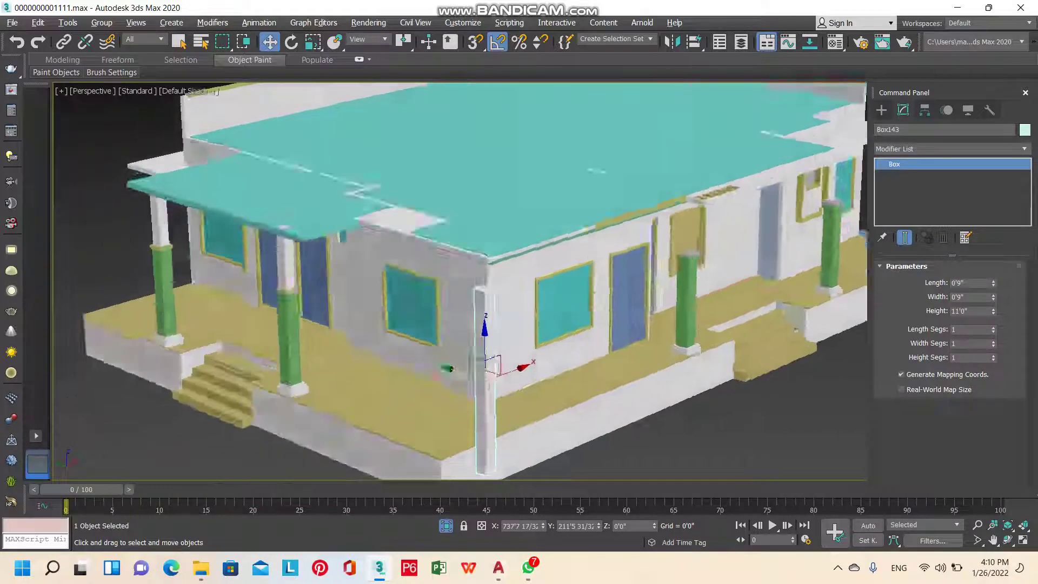
Slide Box143 back toward the wall, viewed from above the steps
{"action": "middle_click_drag", "start_coordinate": [836, 331], "coordinate": [703, 325], "text": "alt"}
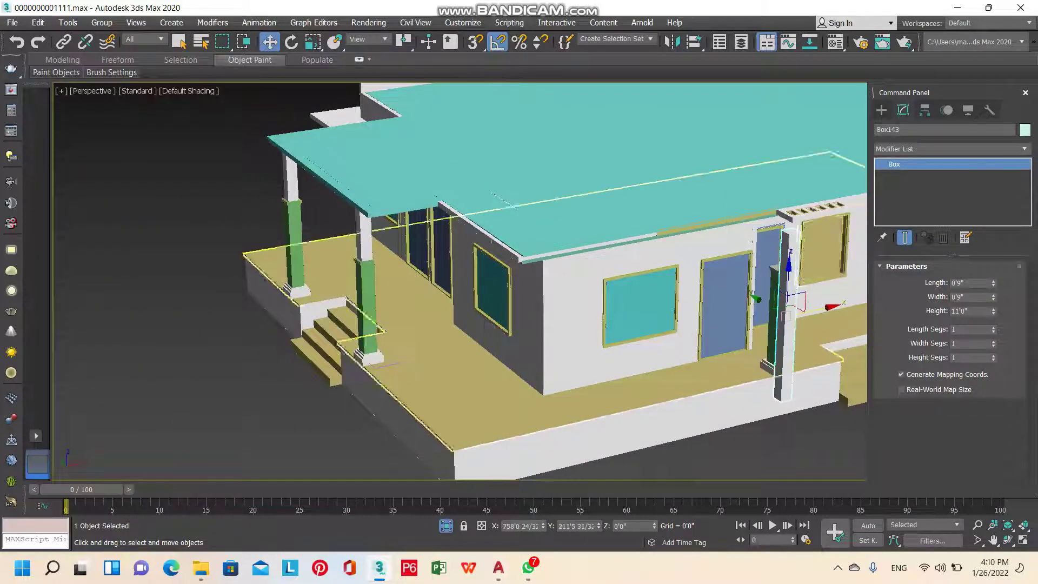
{"action": "scroll", "coordinate": [756, 299], "scroll_direction": "up", "scroll_amount": 3}
{"action": "scroll", "coordinate": [755, 299], "scroll_direction": "up", "scroll_amount": 2}
{"action": "middle_click_drag", "start_coordinate": [756, 299], "coordinate": [755, 254], "text": "alt"}
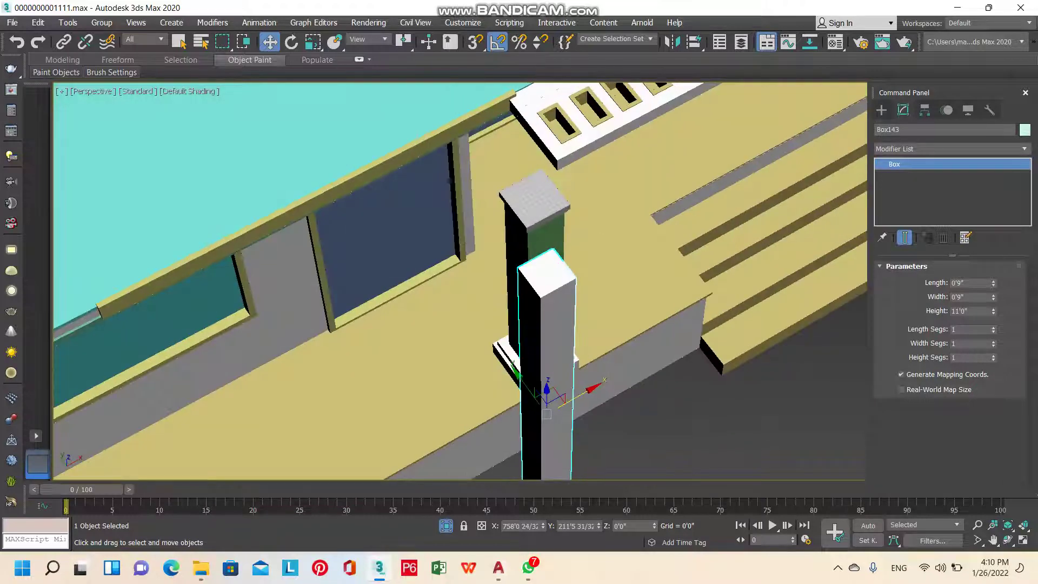
{"action": "mouse_move", "coordinate": [547, 395]}
{"action": "left_mouse_down"}
{"action": "mouse_move", "coordinate": [485, 313]}
{"action": "mouse_move", "coordinate": [554, 275]}
{"action": "mouse_move", "coordinate": [514, 227]}
{"action": "mouse_move", "coordinate": [534, 226]}
{"action": "left_mouse_up"}
{"action": "scroll", "coordinate": [562, 278], "scroll_direction": "up", "scroll_amount": 2}
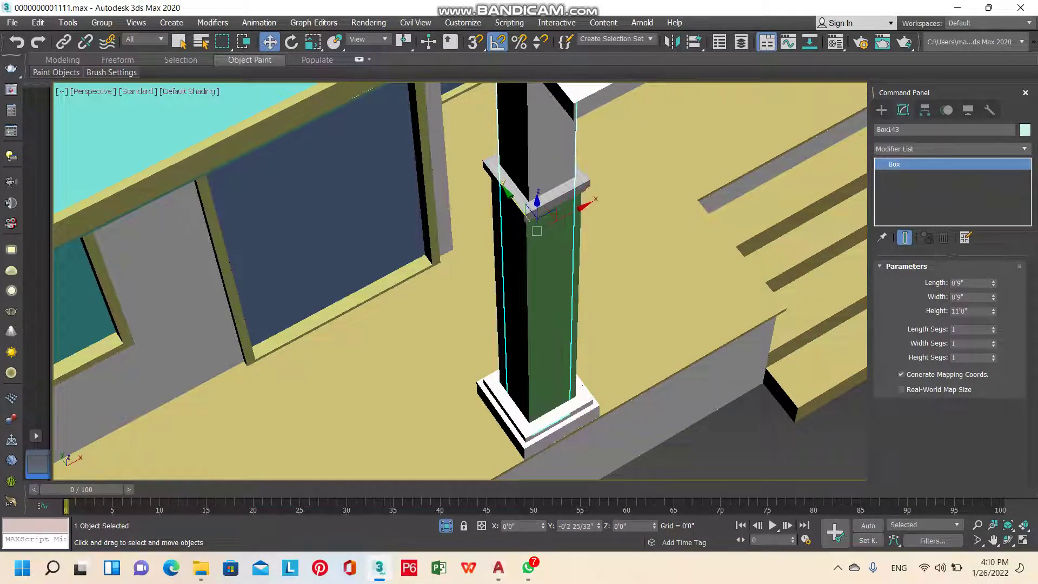
{"action": "scroll", "coordinate": [537, 231], "scroll_direction": "down", "scroll_amount": 5}
Nudge Box143 slightly right after checking it from the front and above
{"action": "middle_click_drag", "start_coordinate": [537, 231], "coordinate": [562, 281], "text": "alt"}
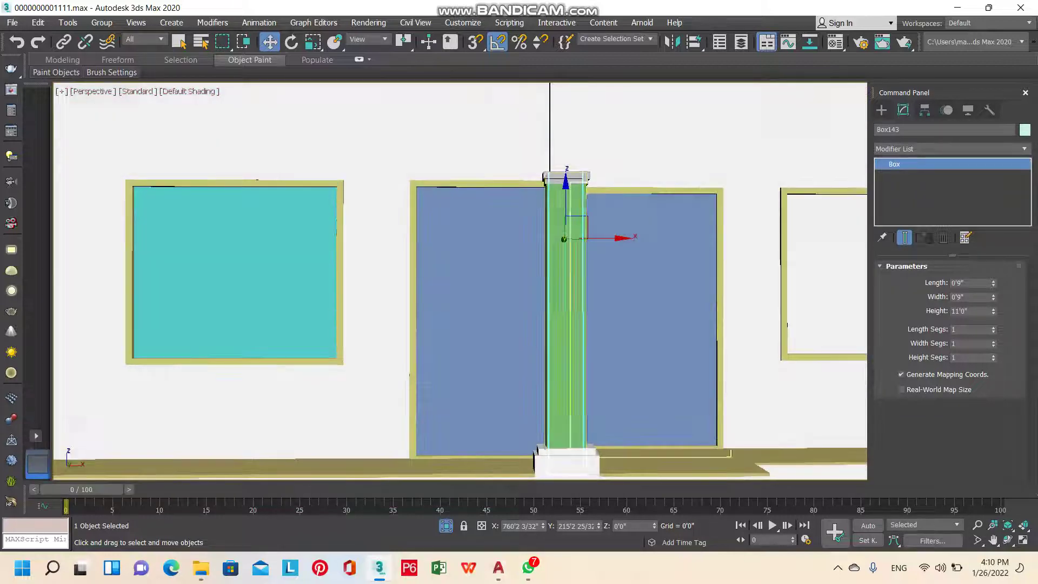
{"action": "scroll", "coordinate": [562, 281], "scroll_direction": "down", "scroll_amount": 3}
{"action": "scroll", "coordinate": [572, 253], "scroll_direction": "up", "scroll_amount": 5}
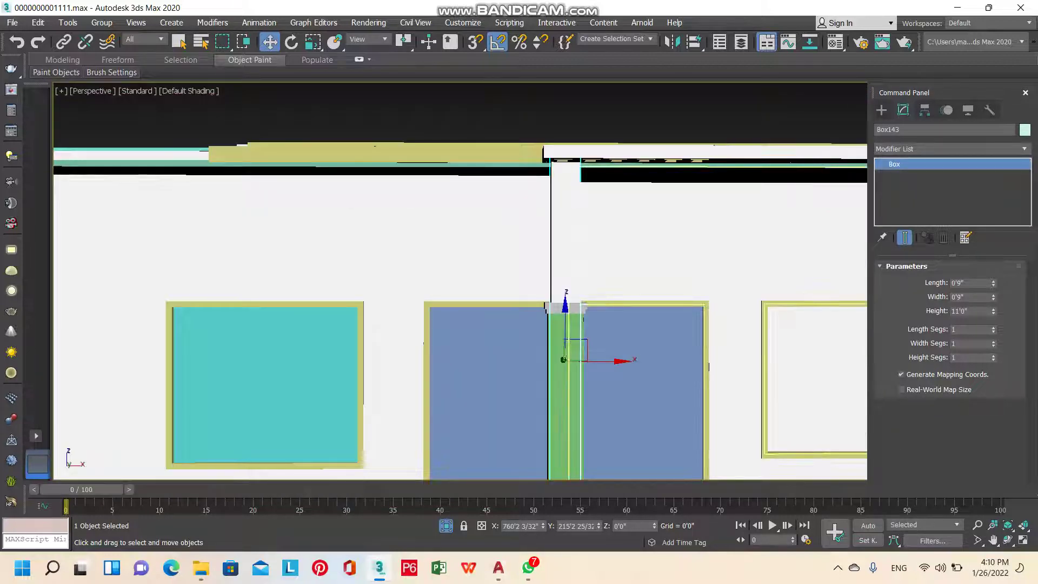
{"action": "scroll", "coordinate": [288, 258], "scroll_direction": "down", "scroll_amount": 3}
{"action": "scroll", "coordinate": [288, 258], "scroll_direction": "down", "scroll_amount": 2}
{"action": "mouse_move", "coordinate": [460, 282]}
{"action": "middle_mouse_down", "text": "alt"}
{"action": "mouse_move", "coordinate": [432, 259]}
{"action": "mouse_move", "coordinate": [411, 270]}
{"action": "mouse_move", "coordinate": [460, 281]}
{"action": "mouse_move", "coordinate": [612, 470]}
{"action": "mouse_move", "coordinate": [555, 425]}
{"action": "mouse_move", "coordinate": [574, 244]}
{"action": "middle_mouse_up", "text": "alt"}
{"action": "scroll", "coordinate": [413, 301], "scroll_direction": "up", "scroll_amount": 3}
{"action": "scroll", "coordinate": [414, 301], "scroll_direction": "down", "scroll_amount": 2}
{"action": "scroll", "coordinate": [556, 425], "scroll_direction": "up", "scroll_amount": 2}
{"action": "left_click_drag", "start_coordinate": [393, 382], "coordinate": [396, 381]}
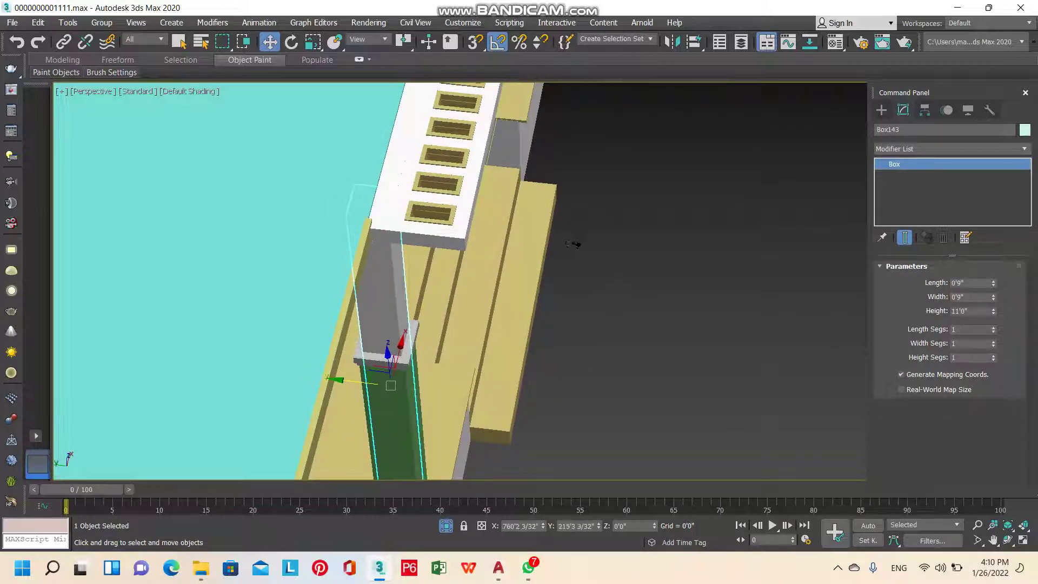
Nudge Box143 along Y so it sits under its white cap
{"action": "middle_click_drag", "start_coordinate": [575, 245], "coordinate": [704, 162], "text": "alt"}
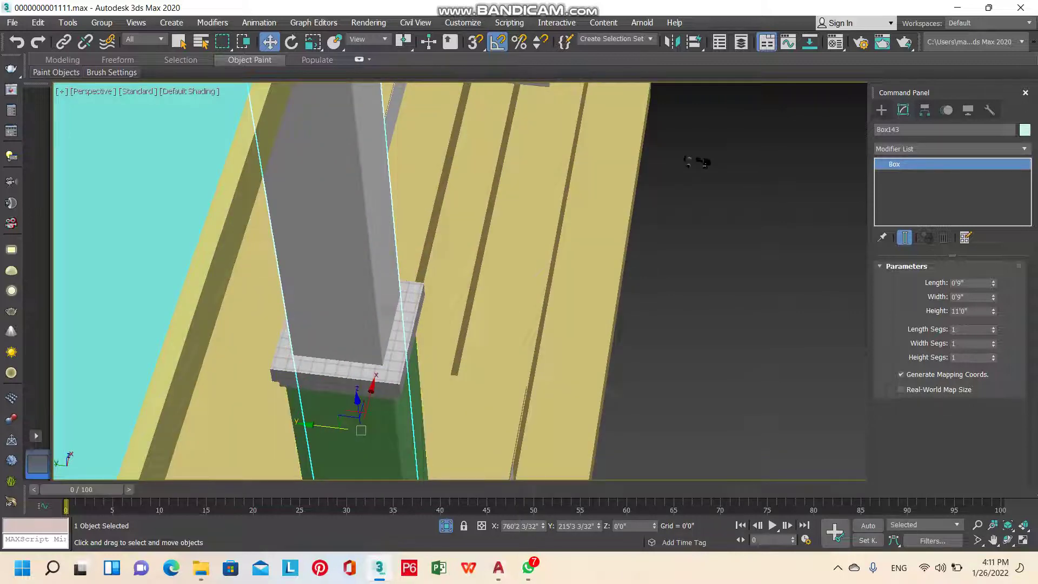
{"action": "left_click_drag", "start_coordinate": [335, 428], "coordinate": [341, 429]}
{"action": "middle_click_drag", "start_coordinate": [697, 162], "coordinate": [643, 217], "text": "alt"}
{"action": "middle_click_drag", "start_coordinate": [541, 271], "coordinate": [429, 465], "text": "alt"}
{"action": "left_click", "coordinate": [594, 351]}
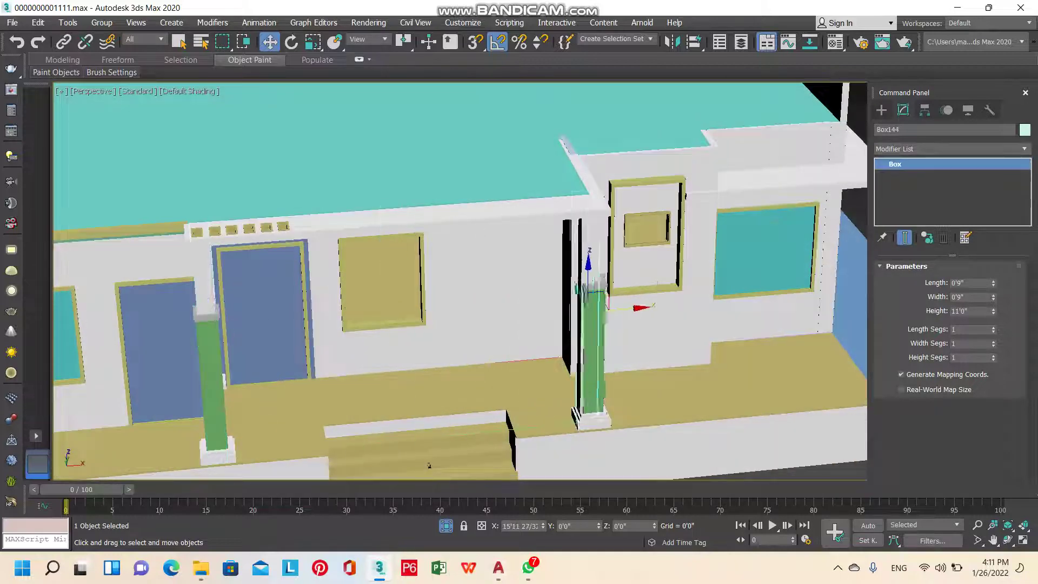
{"action": "key", "text": "ctrl+v"}
{"action": "key", "text": "Escape"}
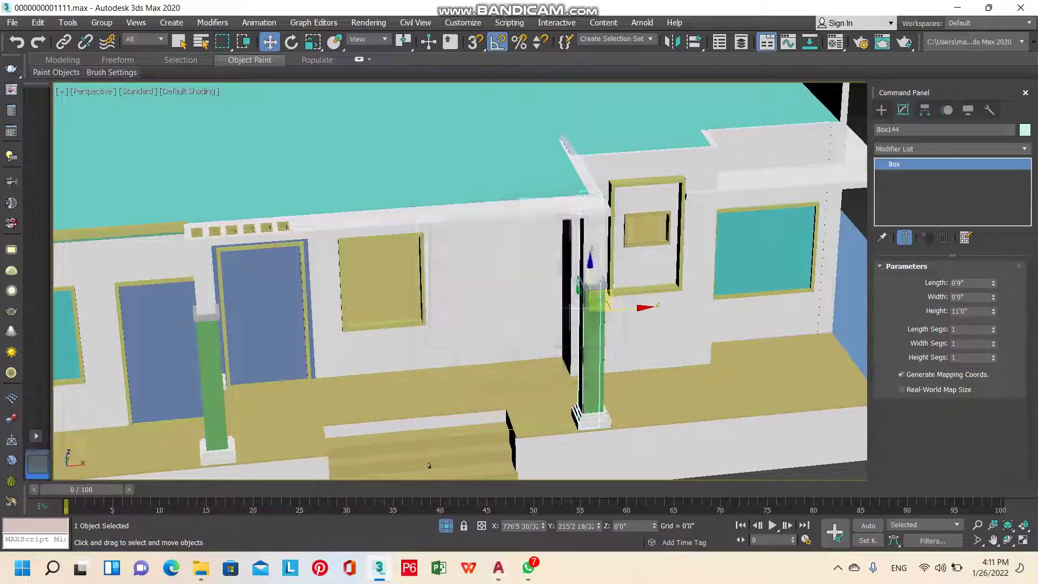
{"action": "key", "text": "z"}
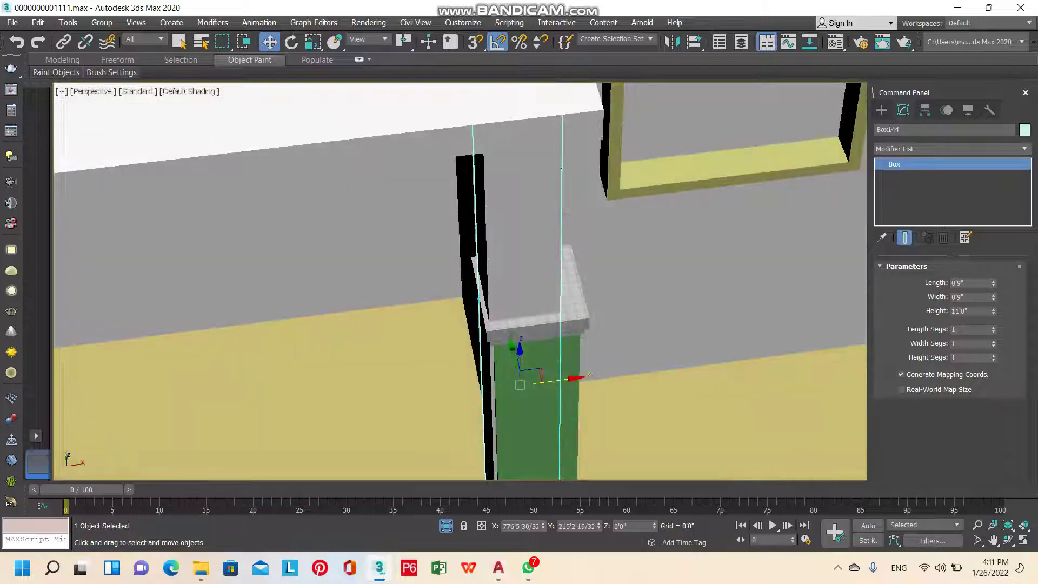
{"action": "key", "text": "shift+z"}
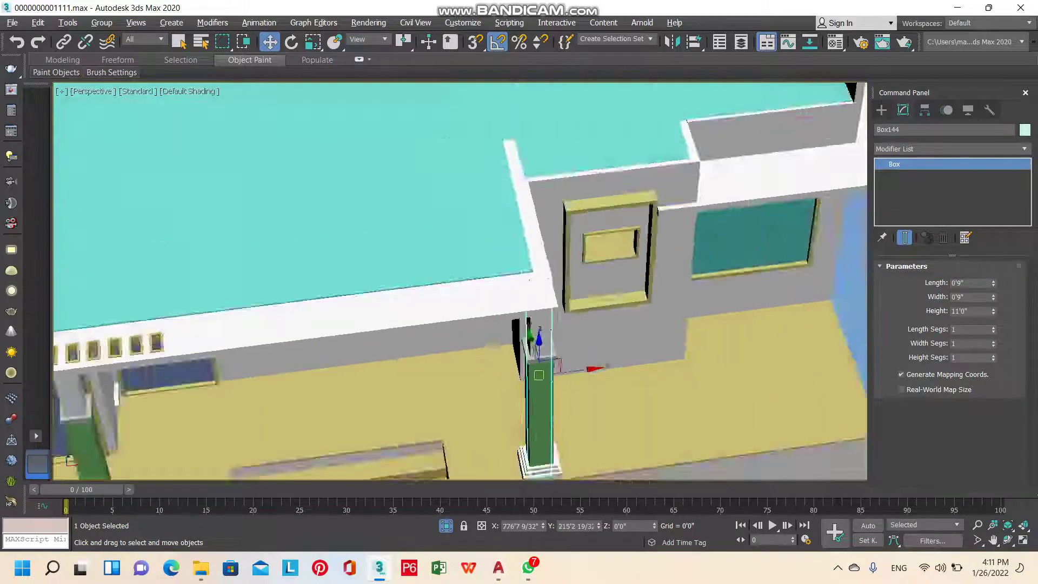
{"action": "middle_click_drag", "start_coordinate": [460, 270], "coordinate": [459, 324], "text": "alt"}
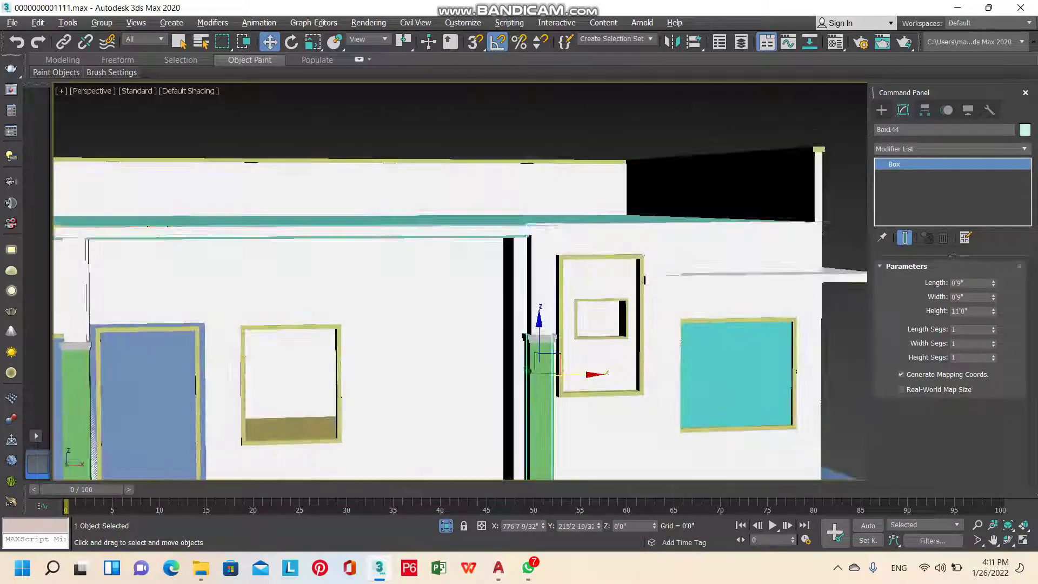
{"action": "key", "text": "shift+z"}
{"action": "key", "text": "shift+z"}
{"action": "key", "text": "shift+z"}
{"action": "key", "text": "shift+z"}
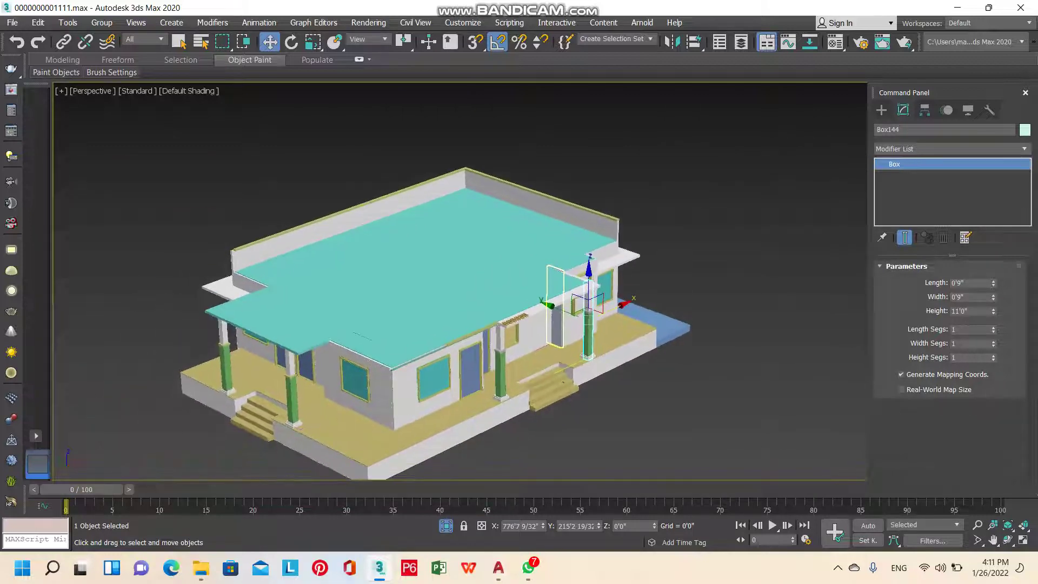
{"action": "key", "text": "ctrl+d"}
{"action": "scroll", "coordinate": [508, 358], "scroll_direction": "up", "scroll_amount": 5}
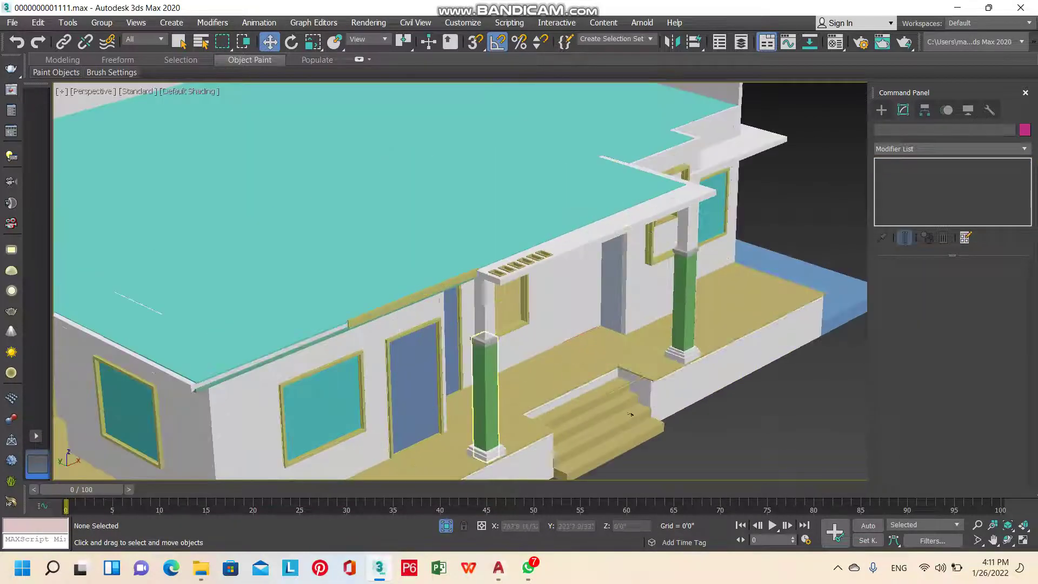
Select the front window wall, the door and another wall piece
{"action": "left_click", "coordinate": [485, 378]}
{"action": "middle_click_drag", "start_coordinate": [485, 378], "coordinate": [519, 368], "text": "alt"}
{"action": "scroll", "coordinate": [485, 379], "scroll_direction": "down", "scroll_amount": 3}
{"action": "middle_click_drag", "start_coordinate": [590, 425], "coordinate": [642, 406]}
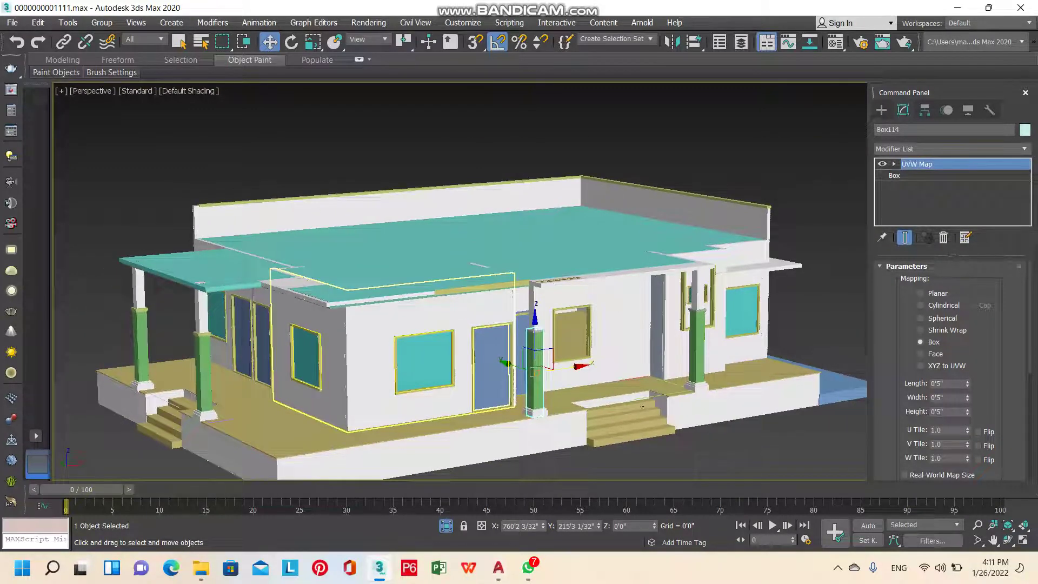
{"action": "left_click", "coordinate": [379, 379]}
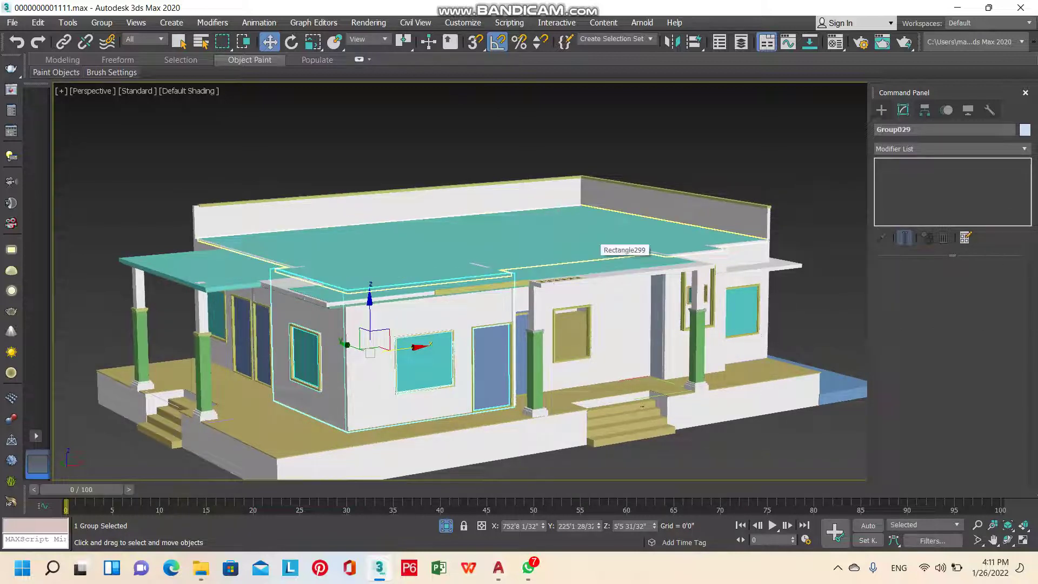
{"action": "left_click", "coordinate": [502, 341], "text": "ctrl"}
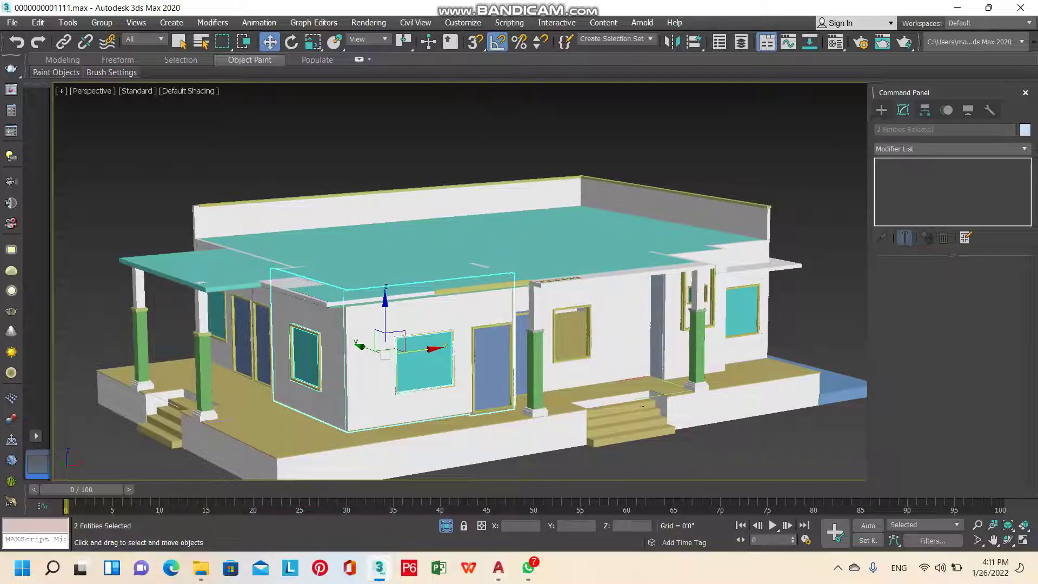
{"action": "scroll", "coordinate": [503, 336], "scroll_direction": "up", "scroll_amount": 5}
{"action": "left_click", "coordinate": [484, 389], "text": "ctrl"}
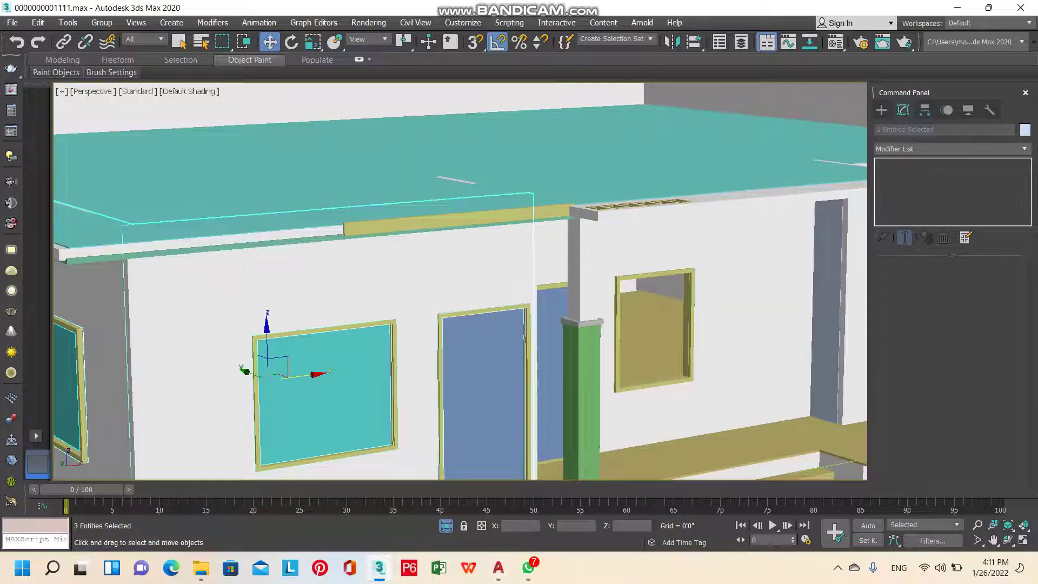
Add the right wall and blue door, then Shift-drag the six pieces up onto the roof
{"action": "scroll", "coordinate": [460, 281], "scroll_direction": "down", "scroll_amount": 10}
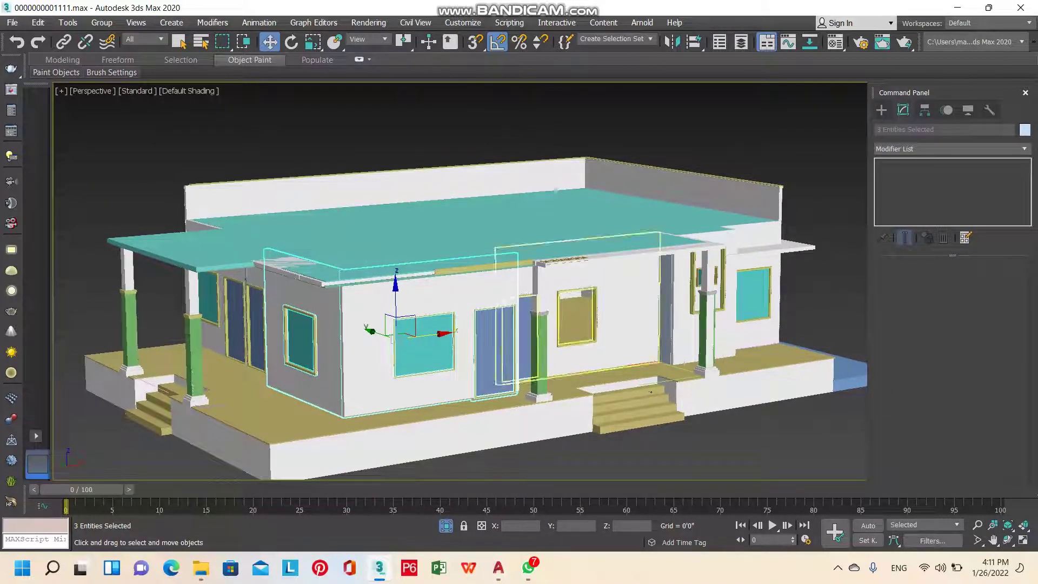
{"action": "middle_click_drag", "start_coordinate": [459, 281], "coordinate": [514, 282], "text": "alt"}
{"action": "scroll", "coordinate": [590, 335], "scroll_direction": "up", "scroll_amount": 3}
{"action": "left_click", "coordinate": [703, 351], "text": "ctrl"}
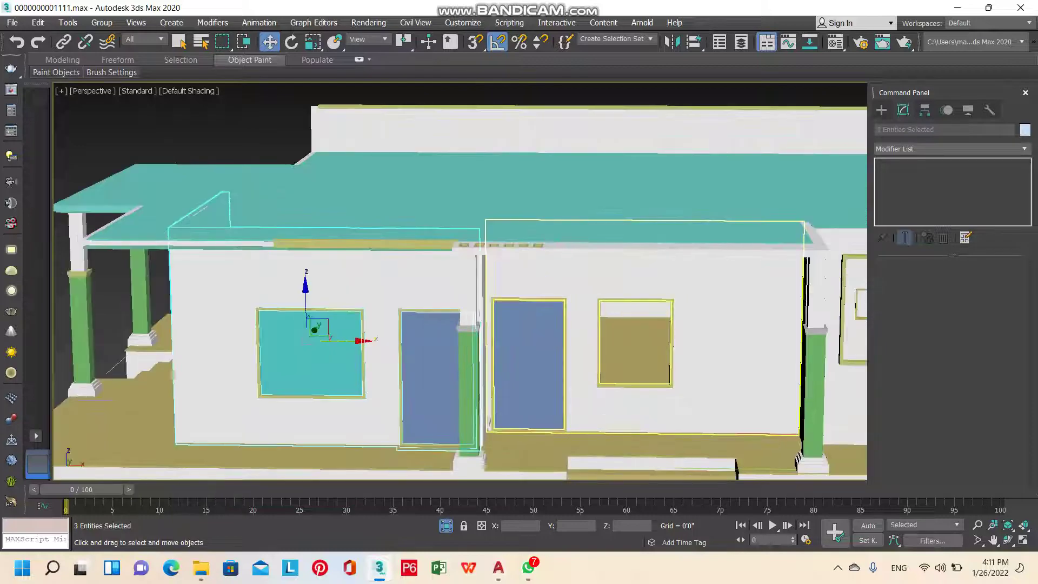
{"action": "left_click", "coordinate": [503, 319], "text": "ctrl"}
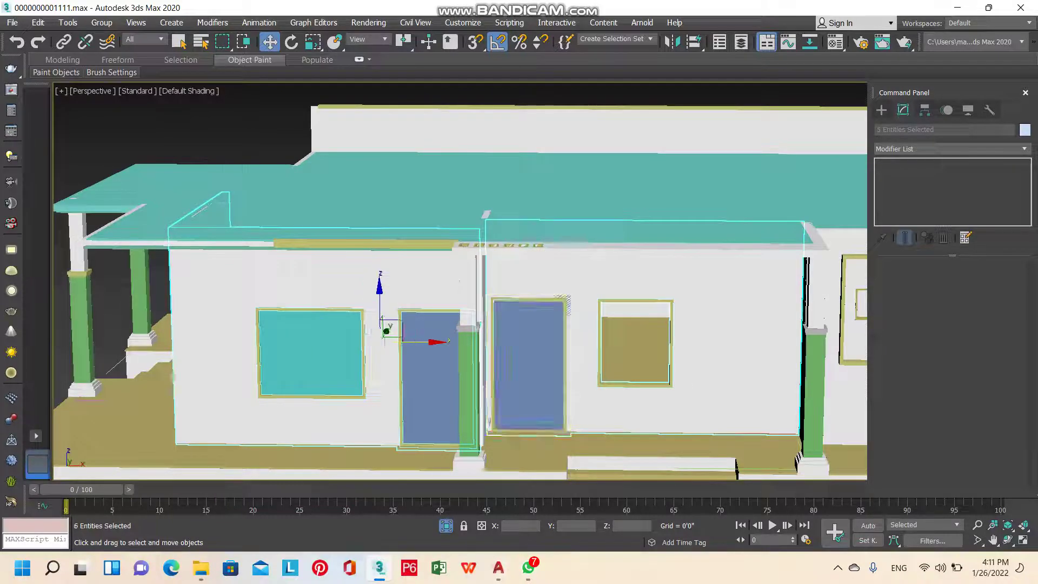
{"action": "scroll", "coordinate": [459, 282], "scroll_direction": "down", "scroll_amount": 3}
{"action": "mouse_move", "coordinate": [460, 282]}
{"action": "middle_mouse_down", "text": "alt"}
{"action": "mouse_move", "coordinate": [460, 260]}
{"action": "mouse_move", "coordinate": [487, 259]}
{"action": "mouse_move", "coordinate": [476, 279]}
{"action": "middle_mouse_up", "text": "alt"}
{"action": "mouse_move", "coordinate": [511, 418]}
{"action": "middle_mouse_down", "text": "alt"}
{"action": "mouse_move", "coordinate": [466, 441]}
{"action": "mouse_move", "coordinate": [550, 391]}
{"action": "middle_mouse_up", "text": "alt"}
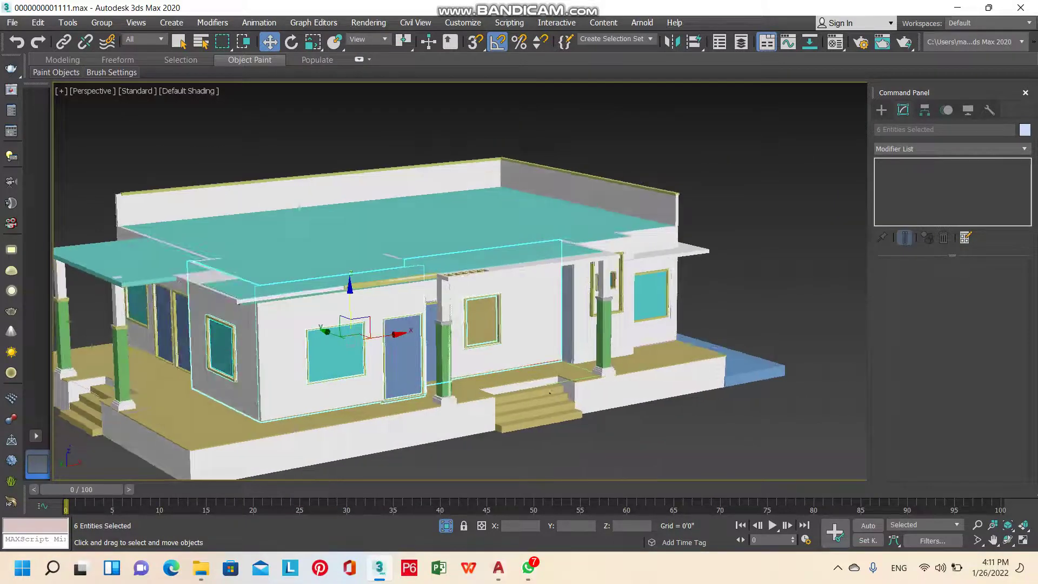
{"action": "left_click_drag", "start_coordinate": [351, 303], "coordinate": [347, 176]}
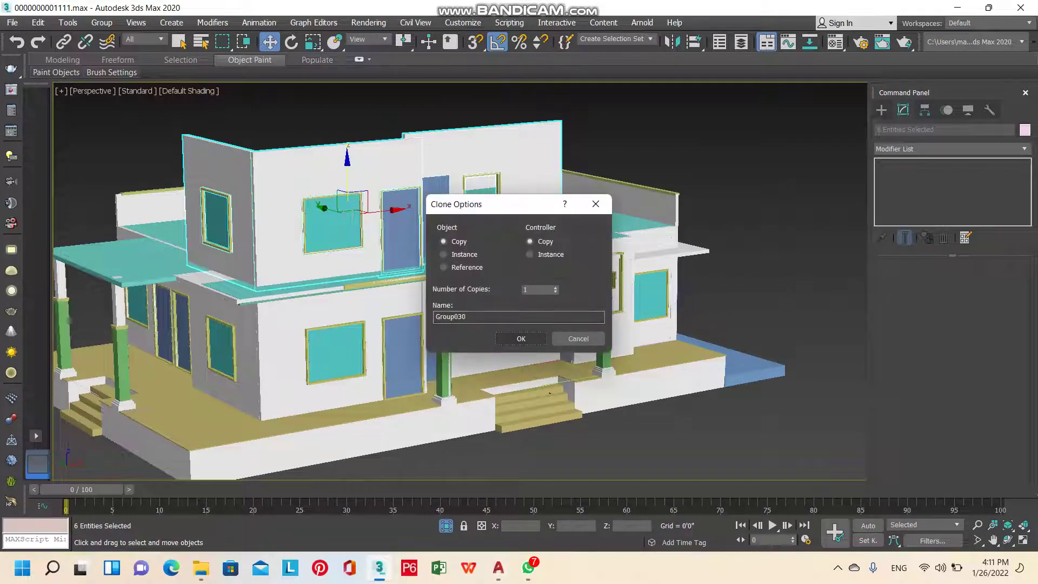
Accept one copy of the walls and lift it slightly to sit on the slab
{"action": "key", "text": "Return"}
{"action": "middle_click_drag", "start_coordinate": [549, 393], "coordinate": [549, 375], "text": "alt"}
{"action": "scroll", "coordinate": [549, 373], "scroll_direction": "up", "scroll_amount": 3}
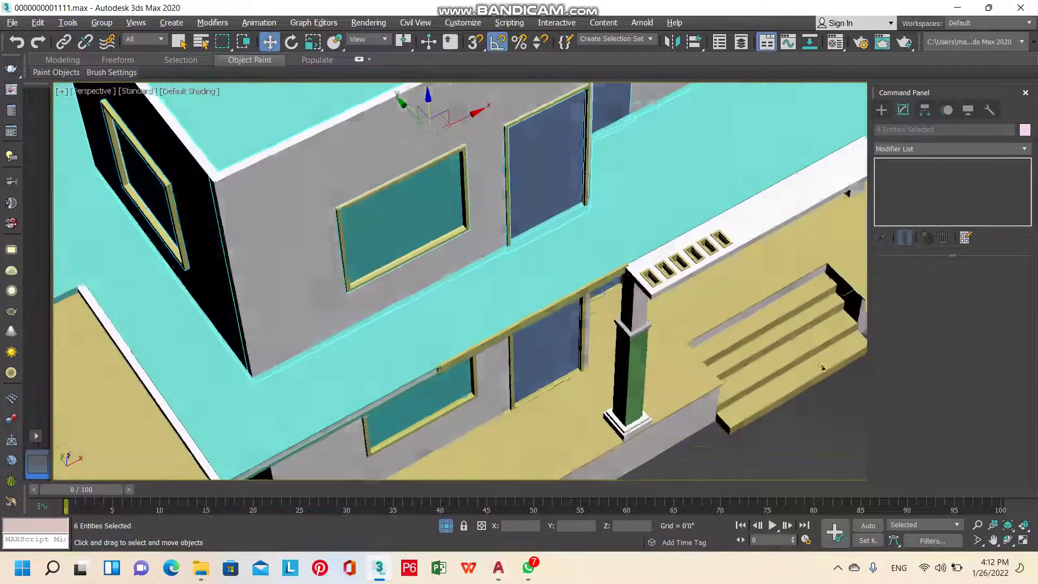
{"action": "scroll", "coordinate": [549, 374], "scroll_direction": "up", "scroll_amount": 2}
{"action": "scroll", "coordinate": [550, 373], "scroll_direction": "up", "scroll_amount": 1}
{"action": "scroll", "coordinate": [549, 374], "scroll_direction": "up", "scroll_amount": 3}
{"action": "scroll", "coordinate": [550, 373], "scroll_direction": "down", "scroll_amount": 2}
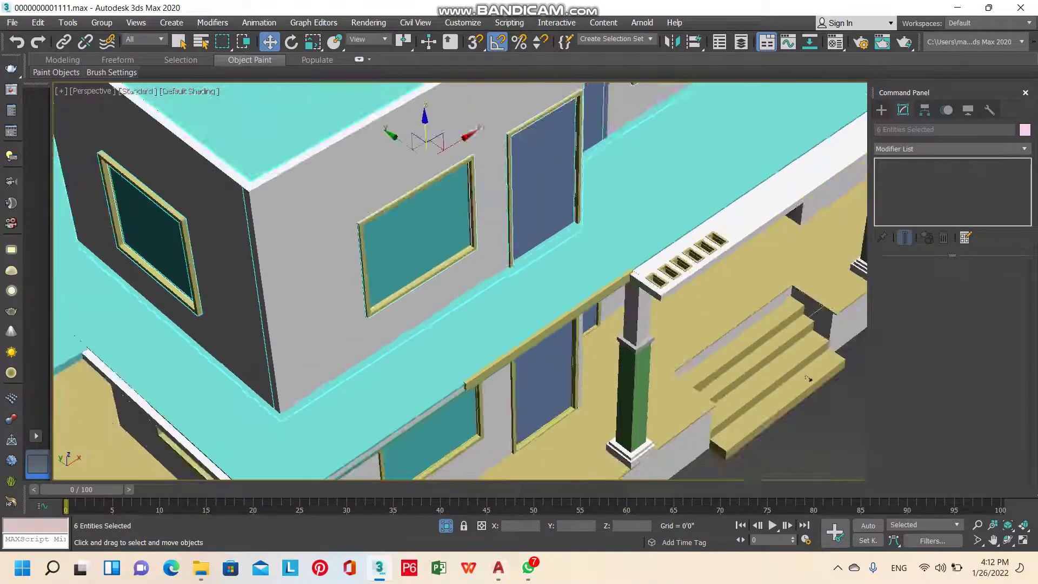
{"action": "left_click_drag", "start_coordinate": [425, 130], "coordinate": [426, 125]}
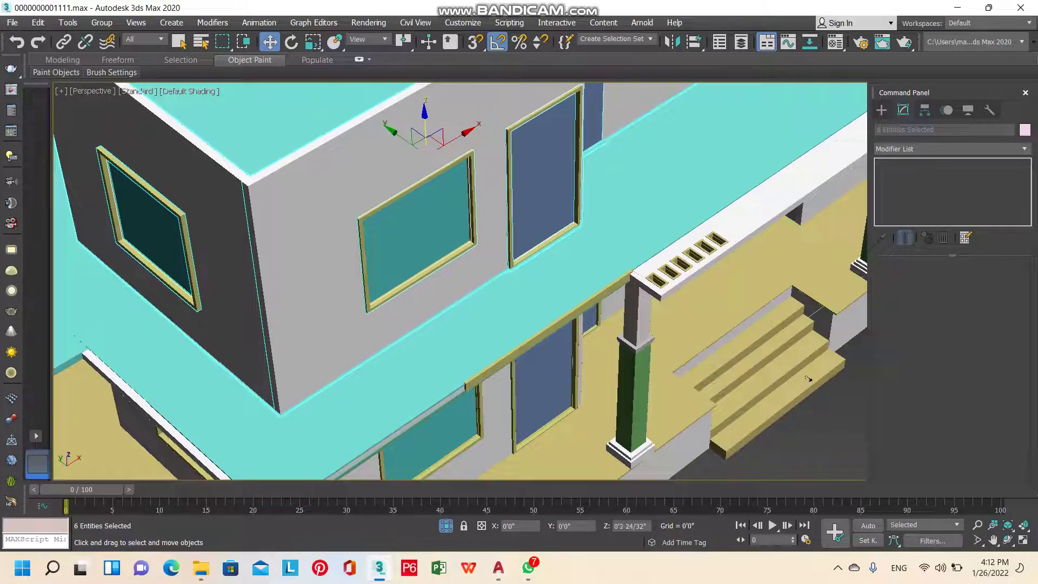
Inspect the new upper storey from frontal and corner views, selecting the ground-floor wall group
{"action": "middle_click_drag", "start_coordinate": [809, 378], "coordinate": [709, 421], "text": "alt"}
{"action": "scroll", "coordinate": [481, 263], "scroll_direction": "down", "scroll_amount": 2}
{"action": "scroll", "coordinate": [481, 263], "scroll_direction": "down", "scroll_amount": 2}
{"action": "scroll", "coordinate": [481, 263], "scroll_direction": "down", "scroll_amount": 2}
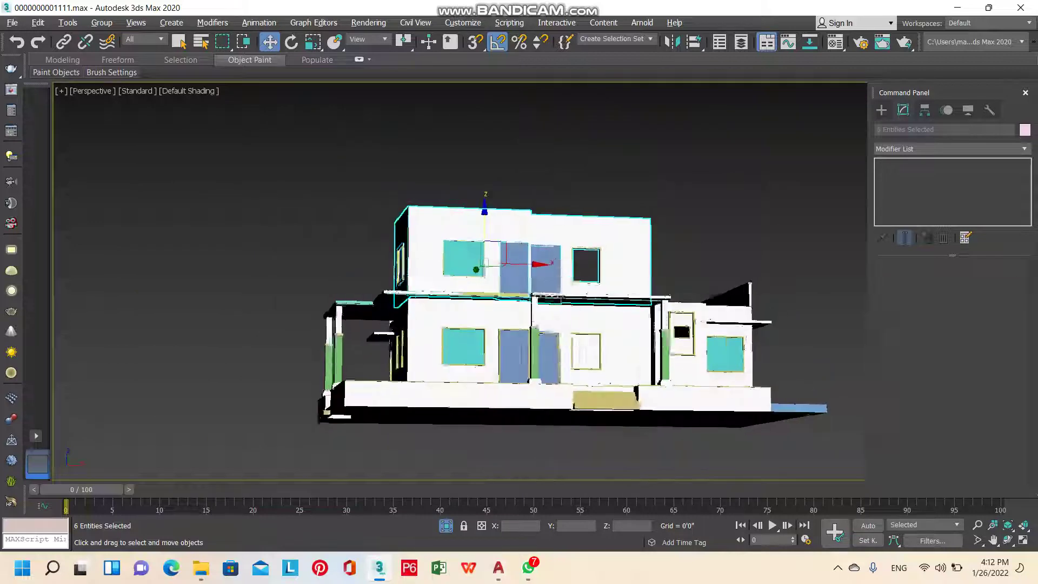
{"action": "scroll", "coordinate": [481, 263], "scroll_direction": "down", "scroll_amount": 1}
{"action": "middle_click_drag", "start_coordinate": [481, 263], "coordinate": [422, 266], "text": "alt"}
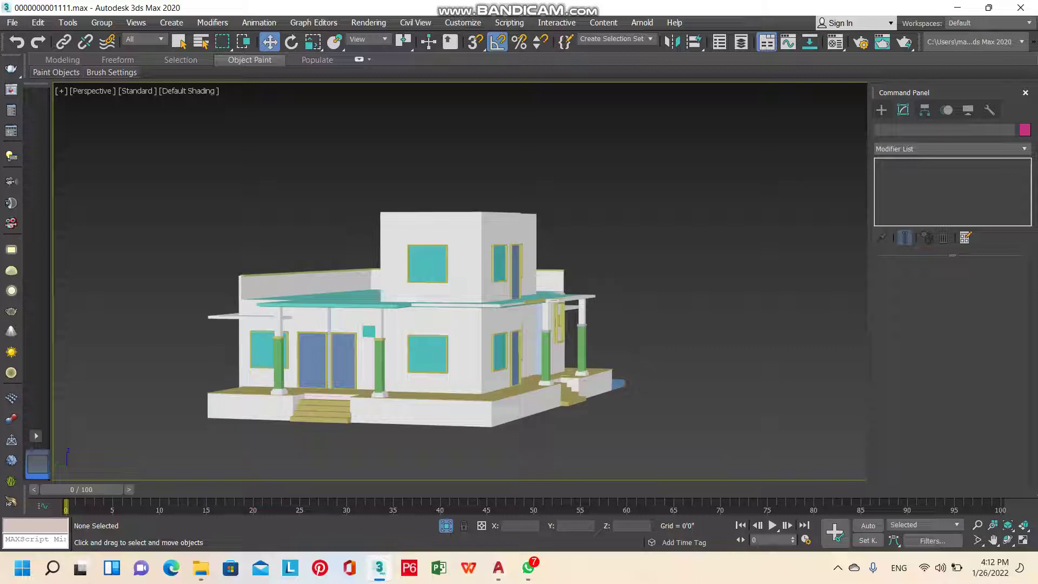
{"action": "left_click", "coordinate": [449, 352]}
{"action": "scroll", "coordinate": [448, 352], "scroll_direction": "up", "scroll_amount": 3}
{"action": "mouse_move", "coordinate": [449, 352]}
{"action": "middle_mouse_down", "text": "alt"}
{"action": "mouse_move", "coordinate": [449, 217]}
{"action": "mouse_move", "coordinate": [449, 303]}
{"action": "mouse_move", "coordinate": [427, 379]}
{"action": "mouse_move", "coordinate": [346, 254]}
{"action": "middle_mouse_up", "text": "alt"}
{"action": "scroll", "coordinate": [449, 324], "scroll_direction": "up", "scroll_amount": 2}
{"action": "scroll", "coordinate": [449, 324], "scroll_direction": "up", "scroll_amount": 2}
{"action": "scroll", "coordinate": [433, 270], "scroll_direction": "up", "scroll_amount": 2}
{"action": "scroll", "coordinate": [432, 270], "scroll_direction": "up", "scroll_amount": 2}
Clone short wall Rectangle289 upstairs as Rectangle463 and nudge it up into alignment
{"action": "left_click", "coordinate": [609, 330]}
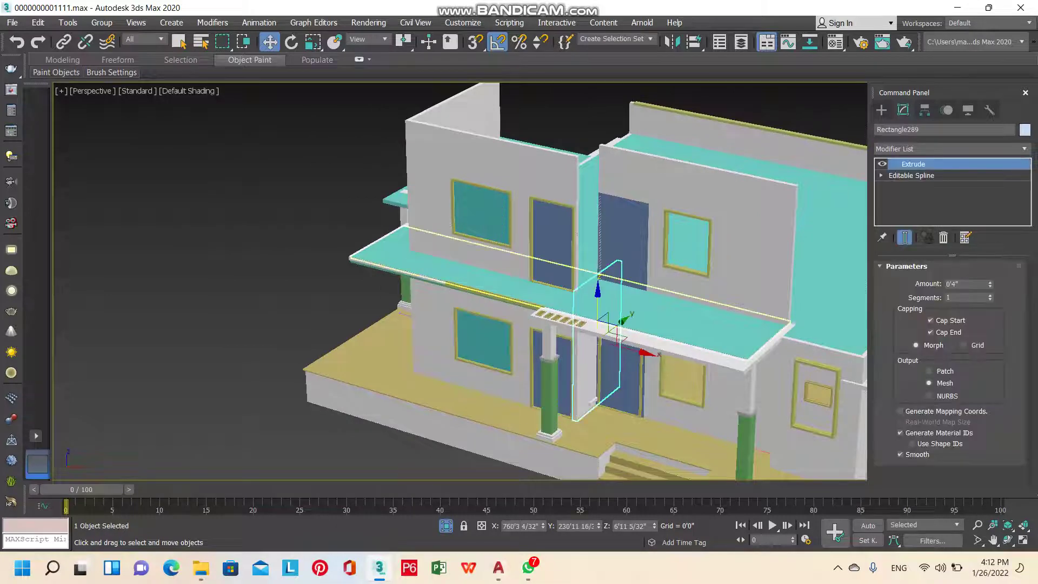
{"action": "left_click", "coordinate": [601, 232]}
{"action": "key", "text": "ctrl+v"}
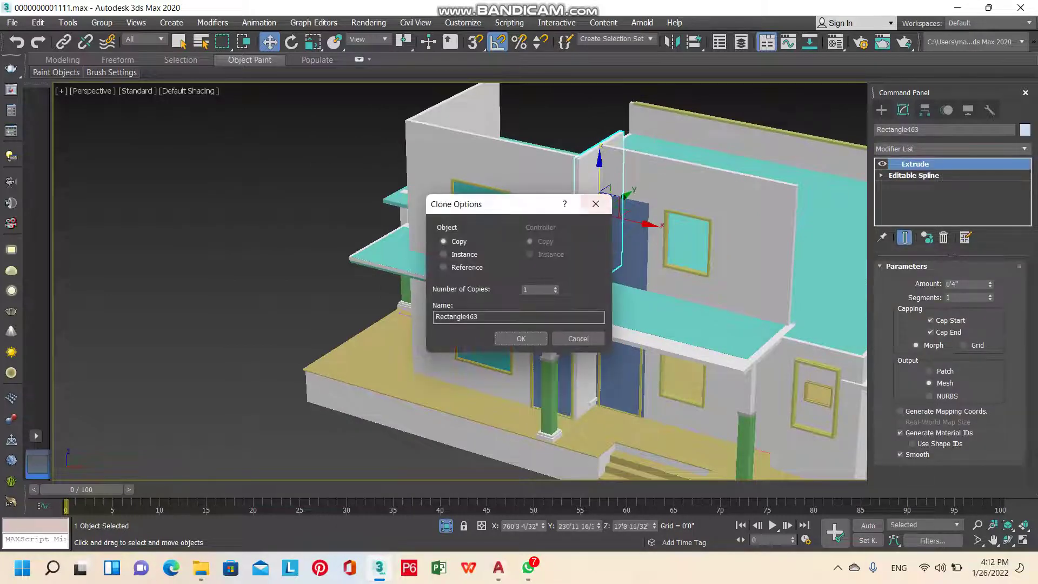
{"action": "key", "text": "Return"}
{"action": "scroll", "coordinate": [666, 410], "scroll_direction": "up", "scroll_amount": 2}
{"action": "scroll", "coordinate": [667, 410], "scroll_direction": "up", "scroll_amount": 3}
{"action": "scroll", "coordinate": [666, 411], "scroll_direction": "up", "scroll_amount": 3}
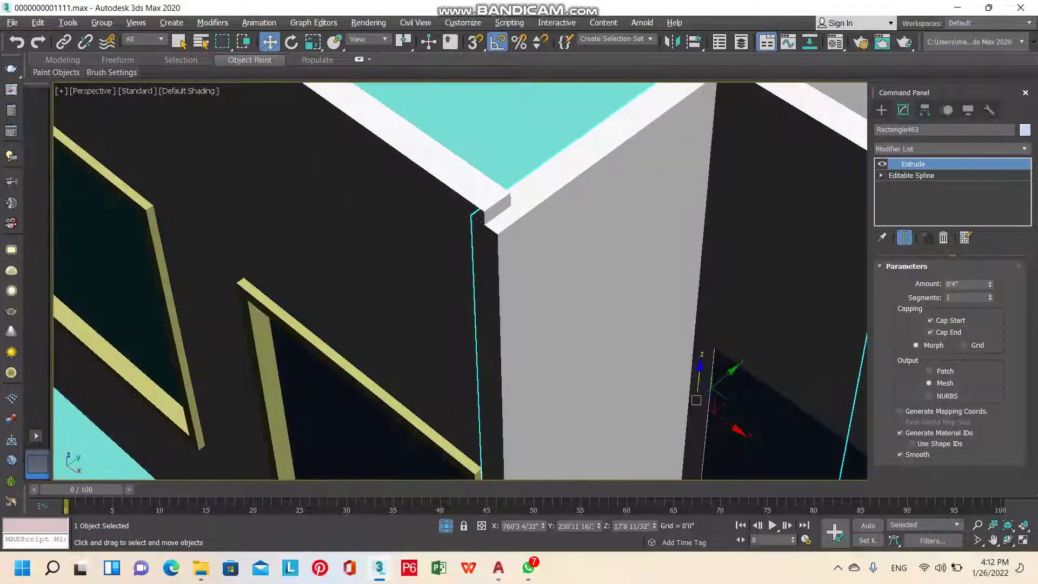
{"action": "scroll", "coordinate": [666, 410], "scroll_direction": "up", "scroll_amount": 2}
{"action": "left_click_drag", "start_coordinate": [667, 410], "coordinate": [667, 404]}
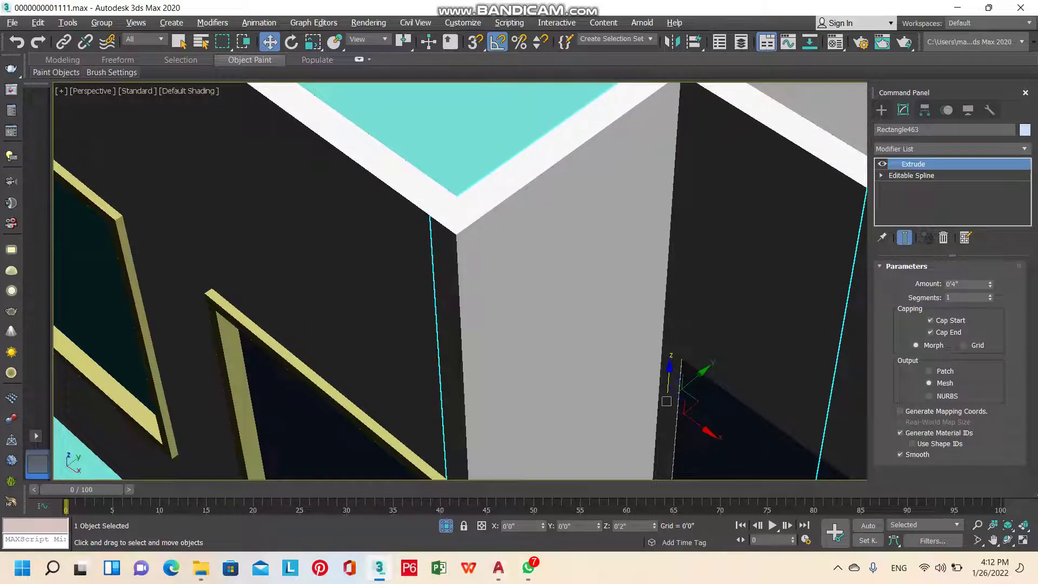
Orbit around the house to inspect Rectangle463 at the upper-storey wall joint
{"action": "scroll", "coordinate": [666, 401], "scroll_direction": "down", "scroll_amount": 3}
{"action": "scroll", "coordinate": [666, 401], "scroll_direction": "down", "scroll_amount": 3}
{"action": "scroll", "coordinate": [666, 401], "scroll_direction": "down", "scroll_amount": 2}
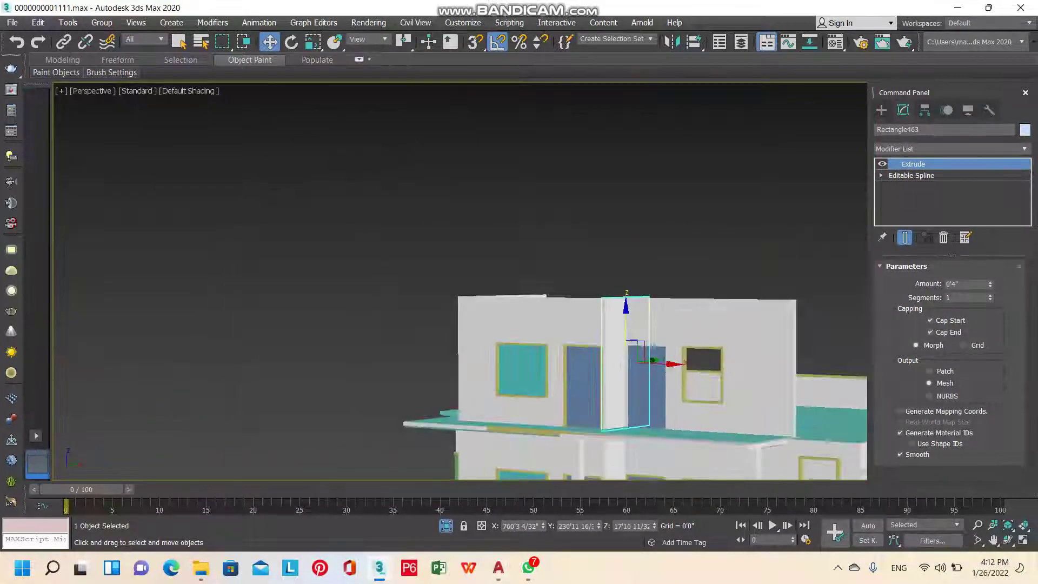
{"action": "scroll", "coordinate": [496, 230], "scroll_direction": "down", "scroll_amount": 2}
{"action": "middle_click_drag", "start_coordinate": [496, 230], "coordinate": [489, 254], "text": "alt"}
{"action": "middle_click_drag", "start_coordinate": [560, 463], "coordinate": [541, 472], "text": "alt"}
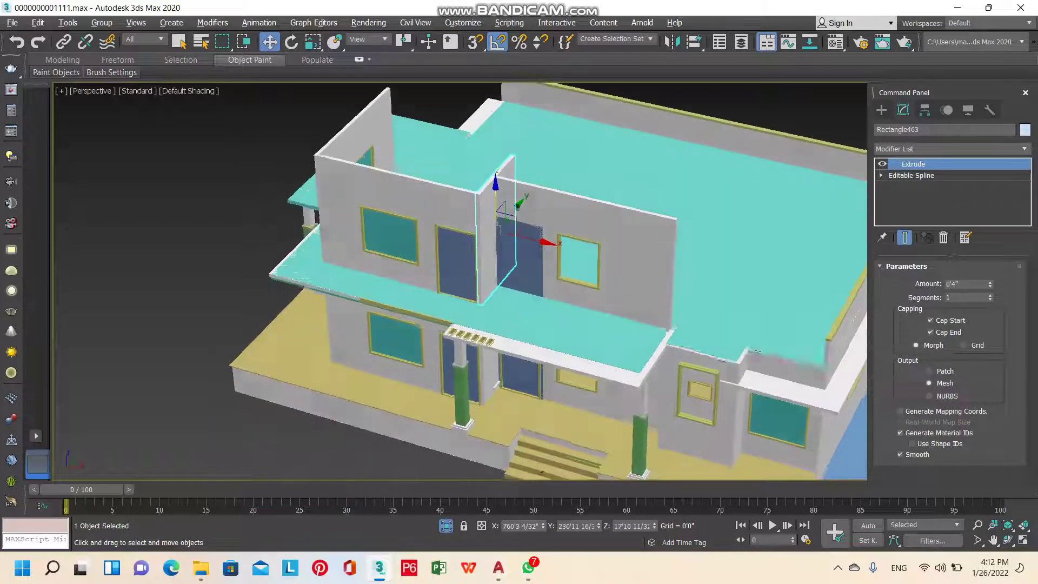
{"action": "scroll", "coordinate": [541, 472], "scroll_direction": "up", "scroll_amount": 5}
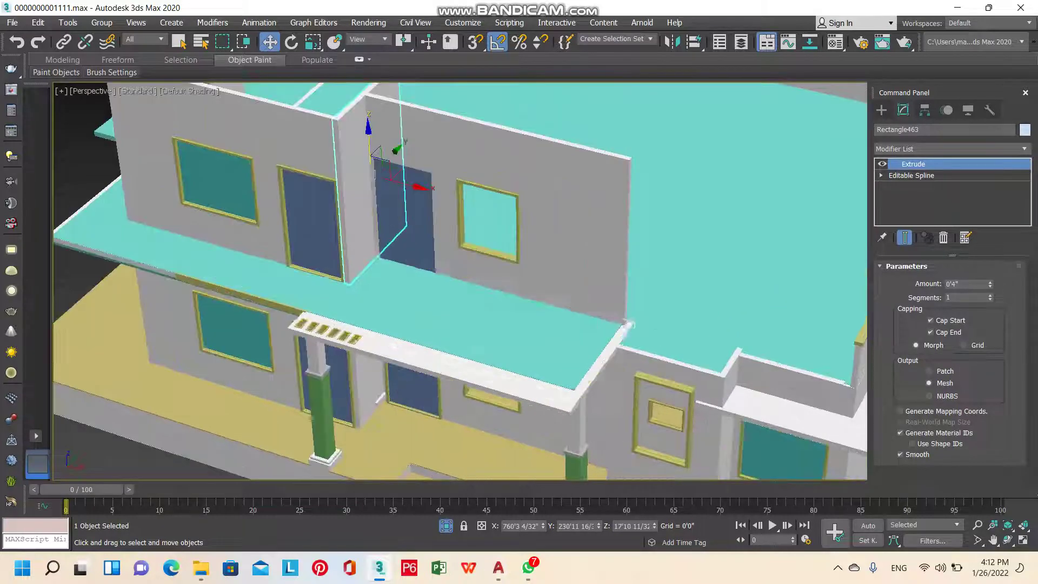
{"action": "mouse_move", "coordinate": [540, 472]}
{"action": "middle_mouse_down", "text": "alt"}
{"action": "mouse_move", "coordinate": [551, 468]}
{"action": "mouse_move", "coordinate": [553, 400]}
{"action": "mouse_move", "coordinate": [541, 368]}
{"action": "mouse_move", "coordinate": [563, 362]}
{"action": "middle_mouse_up", "text": "alt"}
{"action": "scroll", "coordinate": [553, 378], "scroll_direction": "down", "scroll_amount": 3}
{"action": "scroll", "coordinate": [553, 379], "scroll_direction": "down", "scroll_amount": 2}
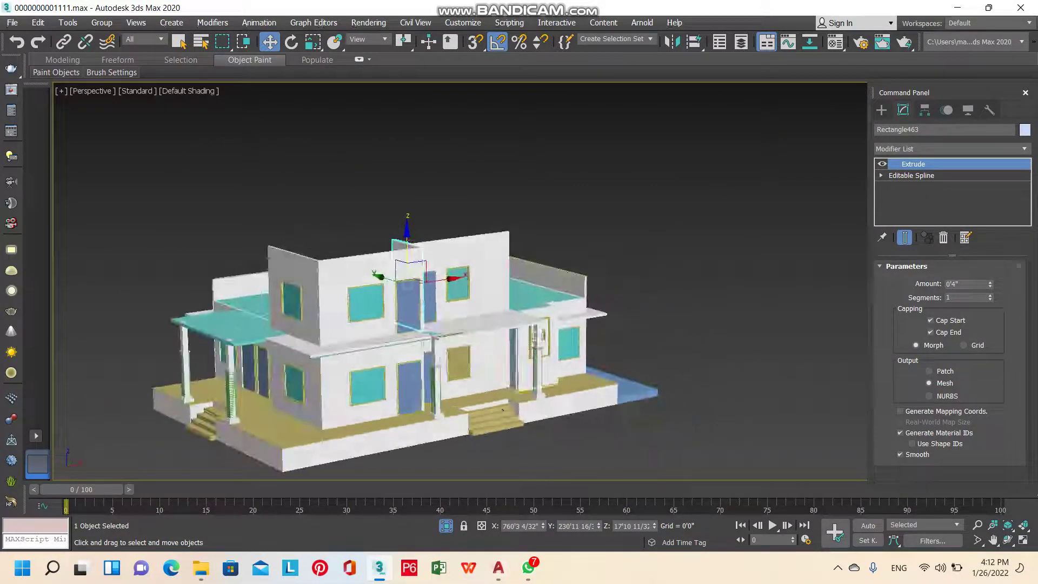
{"action": "middle_click_drag", "start_coordinate": [503, 410], "coordinate": [503, 407], "text": "alt"}
{"action": "scroll", "coordinate": [644, 403], "scroll_direction": "up", "scroll_amount": 2}
{"action": "scroll", "coordinate": [644, 403], "scroll_direction": "up", "scroll_amount": 2}
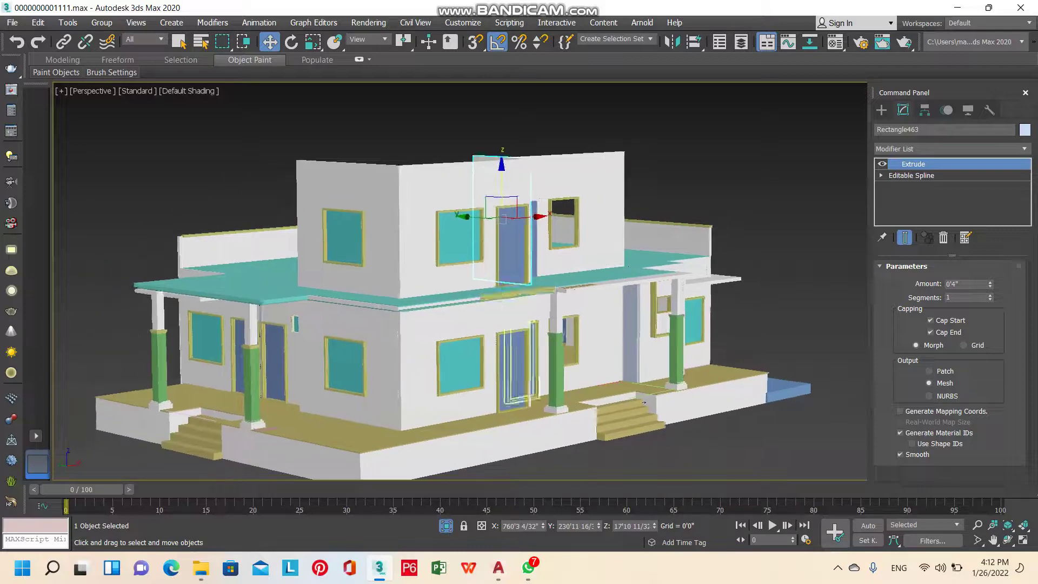